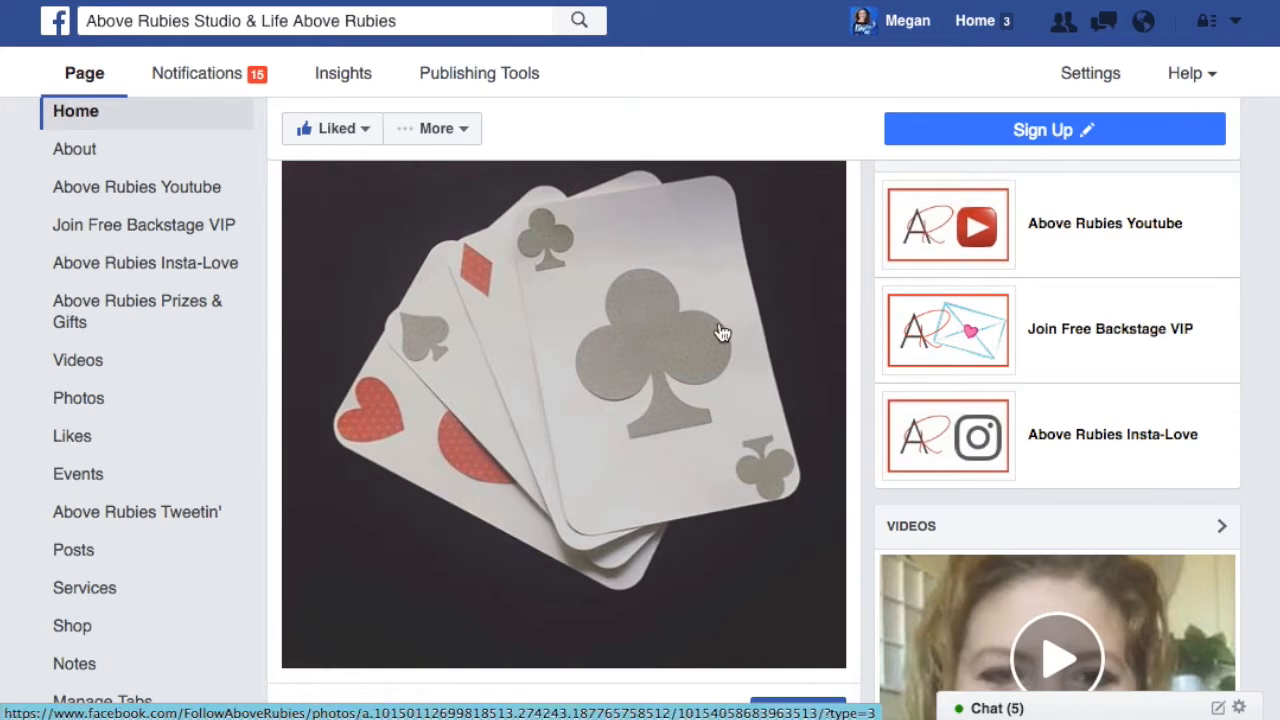
Look over the app thumbnails and the recent post on the Above Rubies Studio Facebook page.
{"action": "scroll", "coordinate": [722, 333], "scroll_direction": "up", "scroll_amount": 1}
{"action": "scroll", "coordinate": [722, 333], "scroll_direction": "down", "scroll_amount": 1}
{"action": "scroll", "coordinate": [722, 333], "scroll_direction": "up", "scroll_amount": 2}
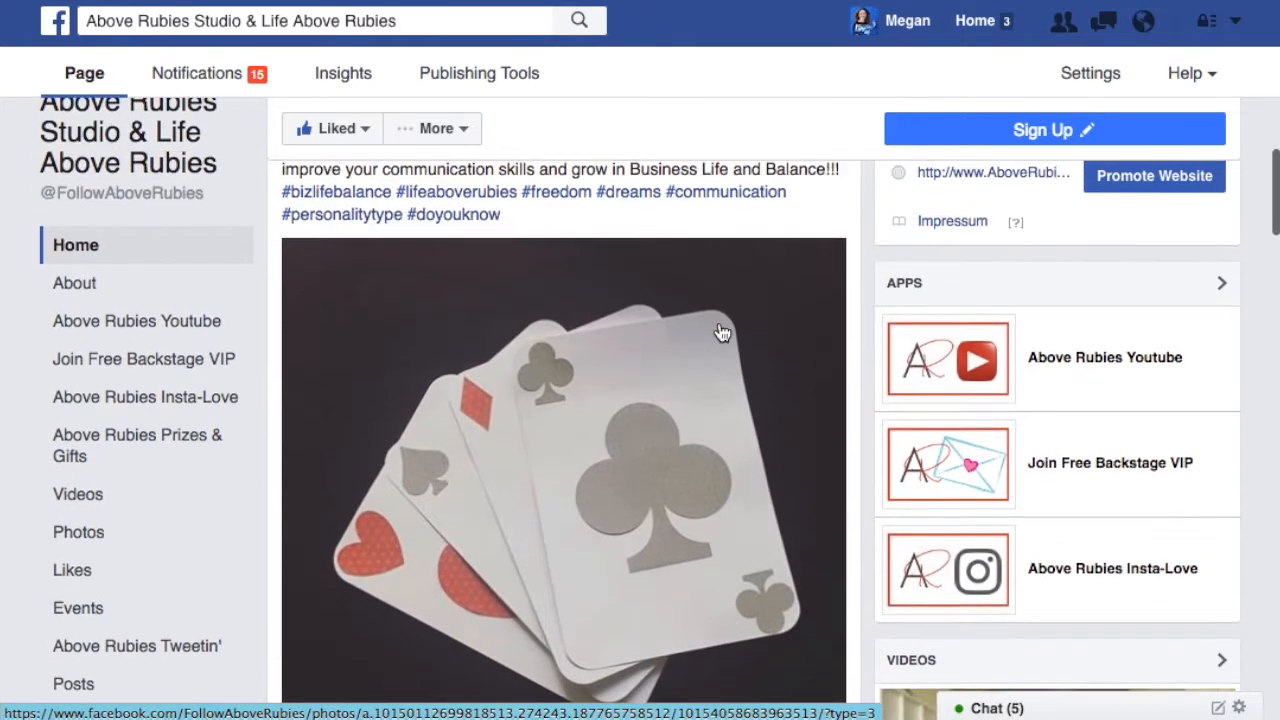
{"action": "scroll", "coordinate": [722, 333], "scroll_direction": "up", "scroll_amount": 1}
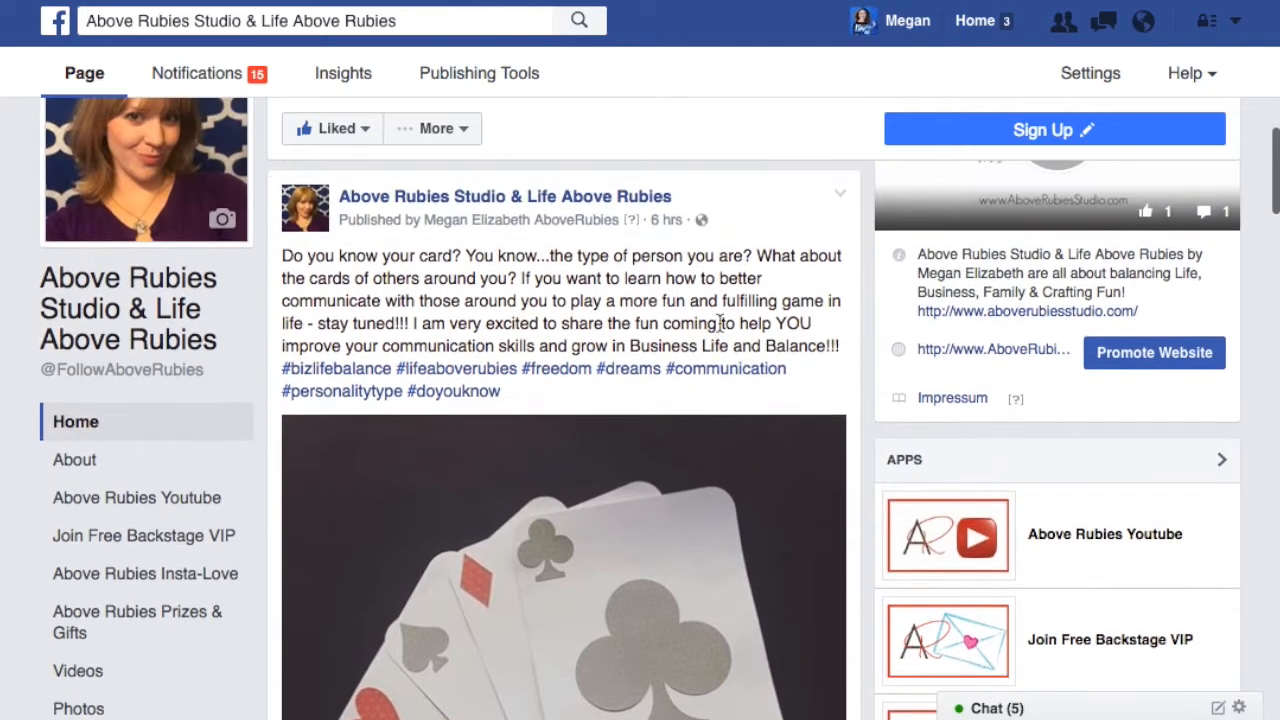
{"action": "scroll", "coordinate": [720, 322], "scroll_direction": "down", "scroll_amount": 1}
{"action": "scroll", "coordinate": [720, 329], "scroll_direction": "up", "scroll_amount": 1}
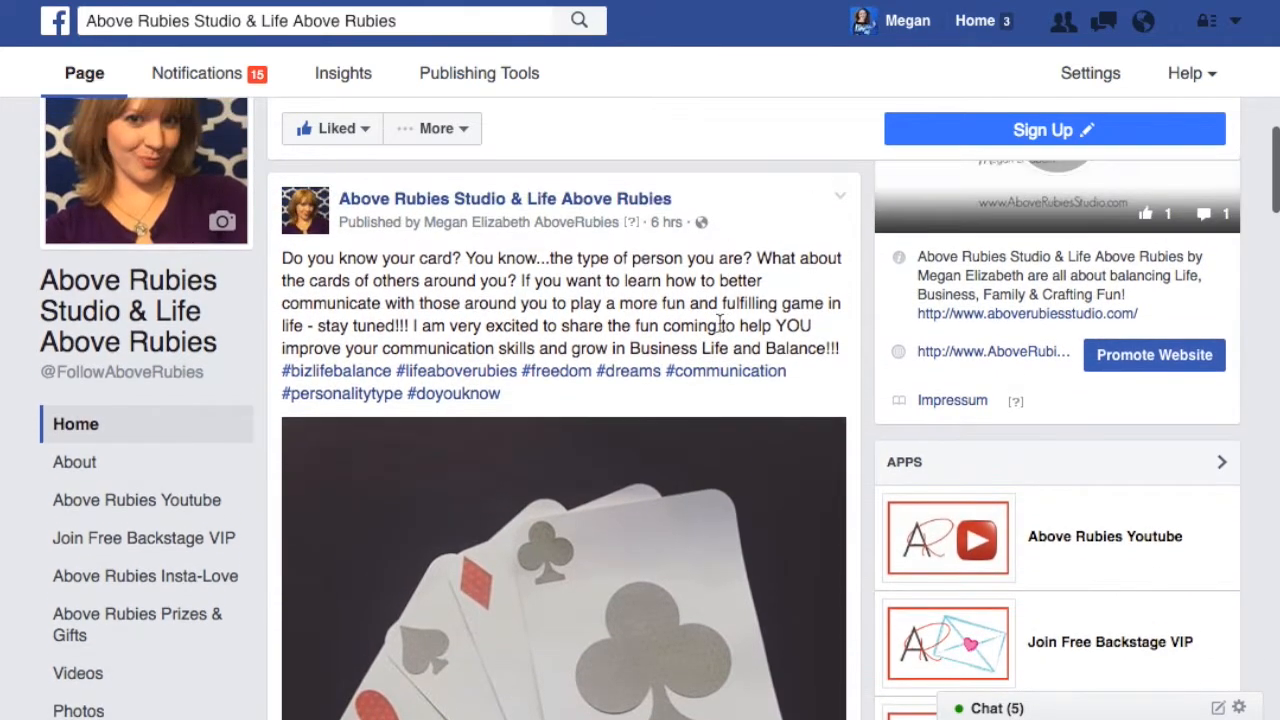
{"action": "scroll", "coordinate": [720, 328], "scroll_direction": "down", "scroll_amount": 2}
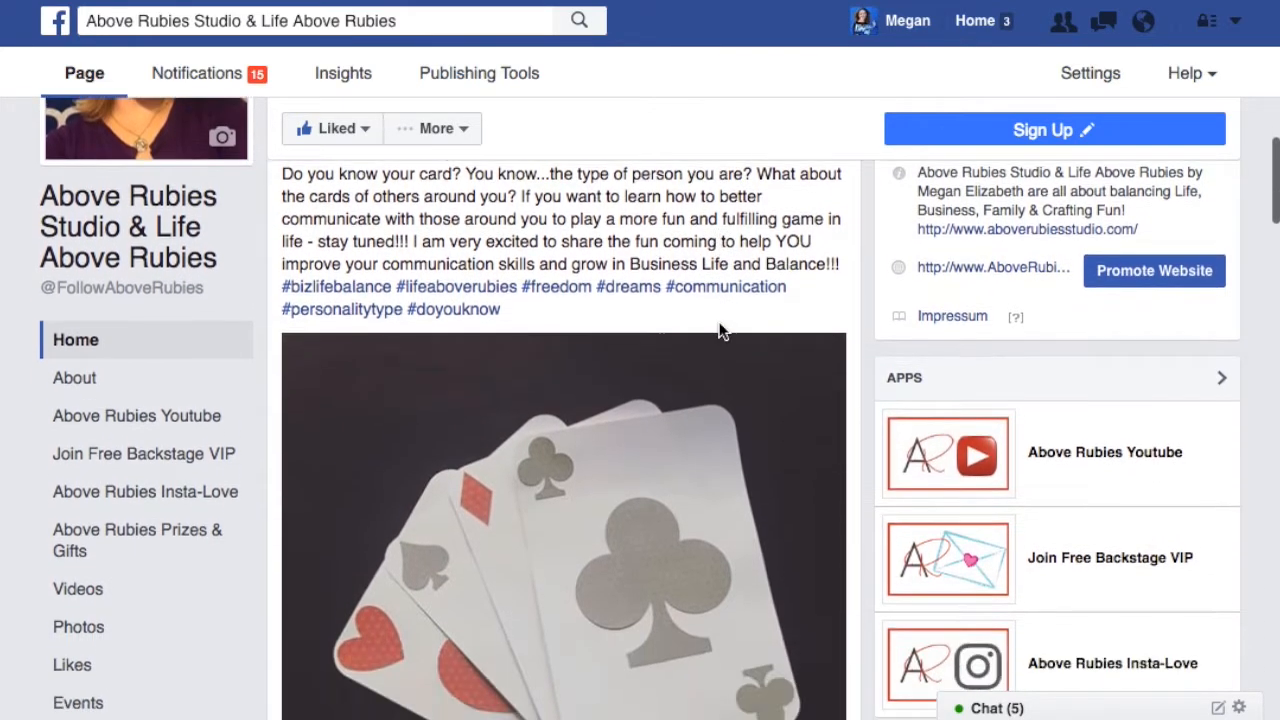
{"action": "scroll", "coordinate": [722, 333], "scroll_direction": "down", "scroll_amount": 1}
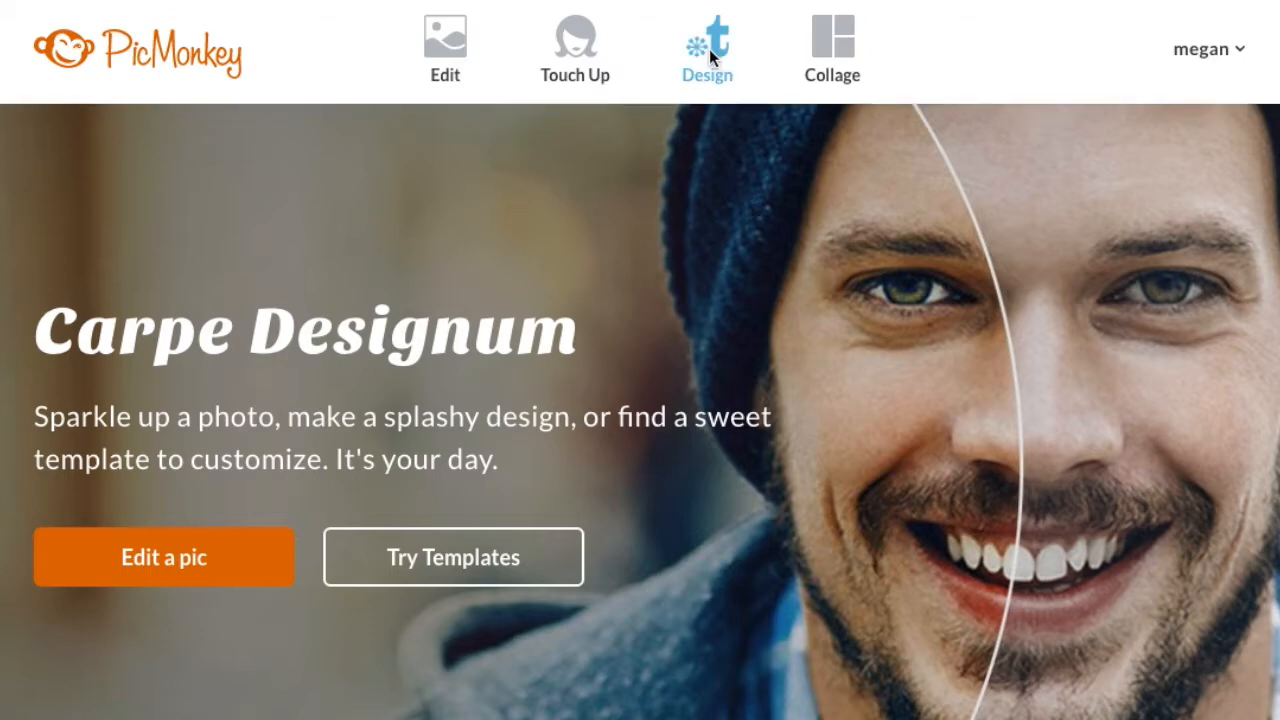
In PicMonkey, create a new design with a custom canvas size of 111 × 74 pixels.
{"action": "mouse_move", "coordinate": [709, 49]}
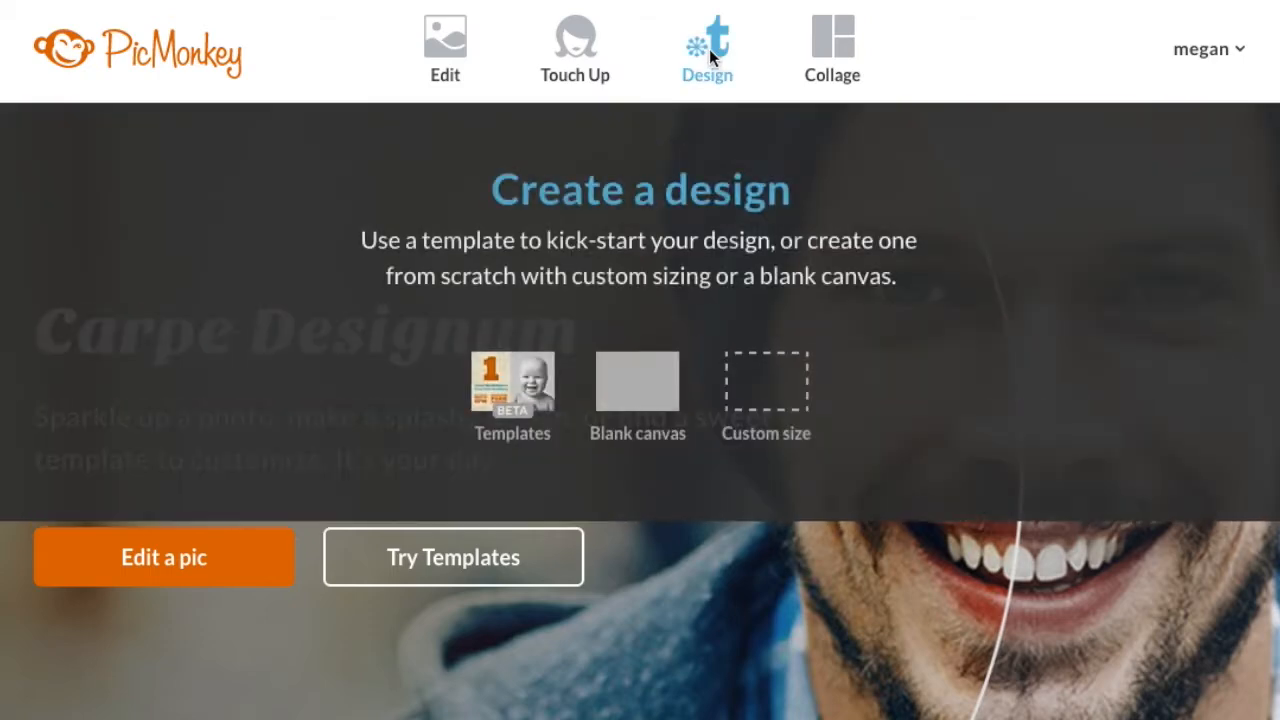
{"action": "left_click", "coordinate": [766, 428]}
{"action": "left_click_drag", "start_coordinate": [480, 374], "coordinate": [261, 374]}
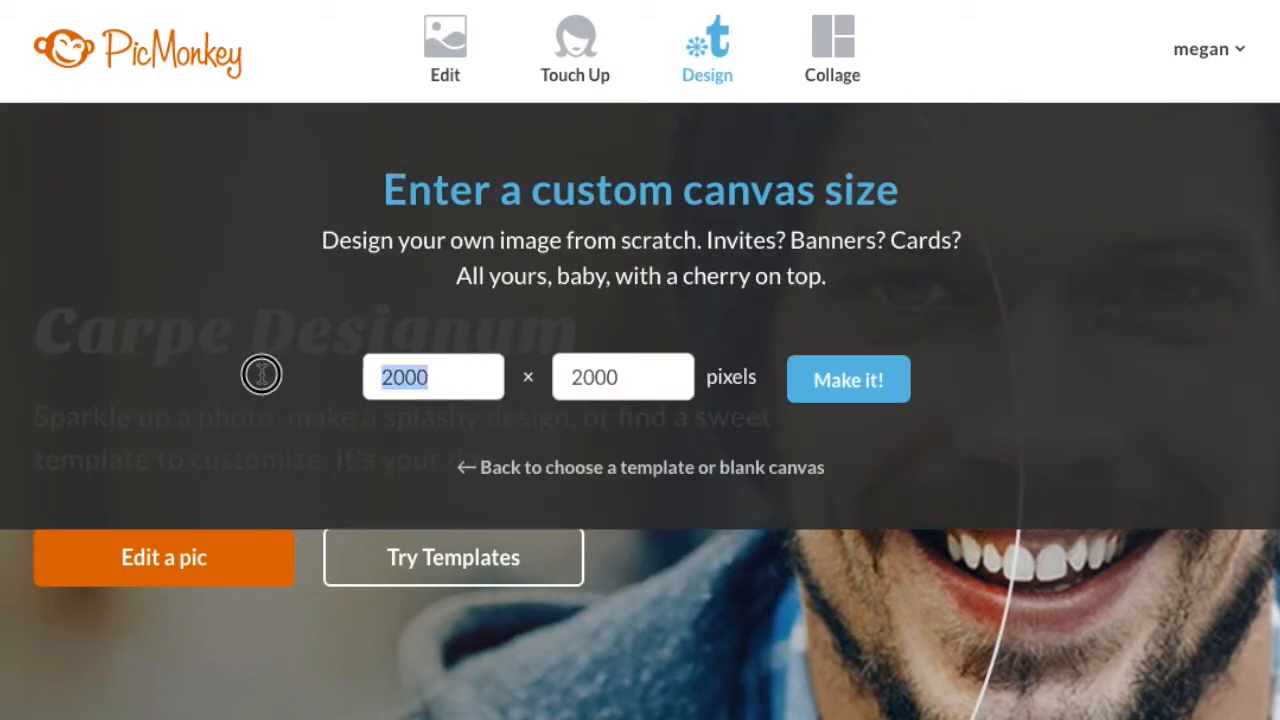
{"action": "type", "text": "111"}
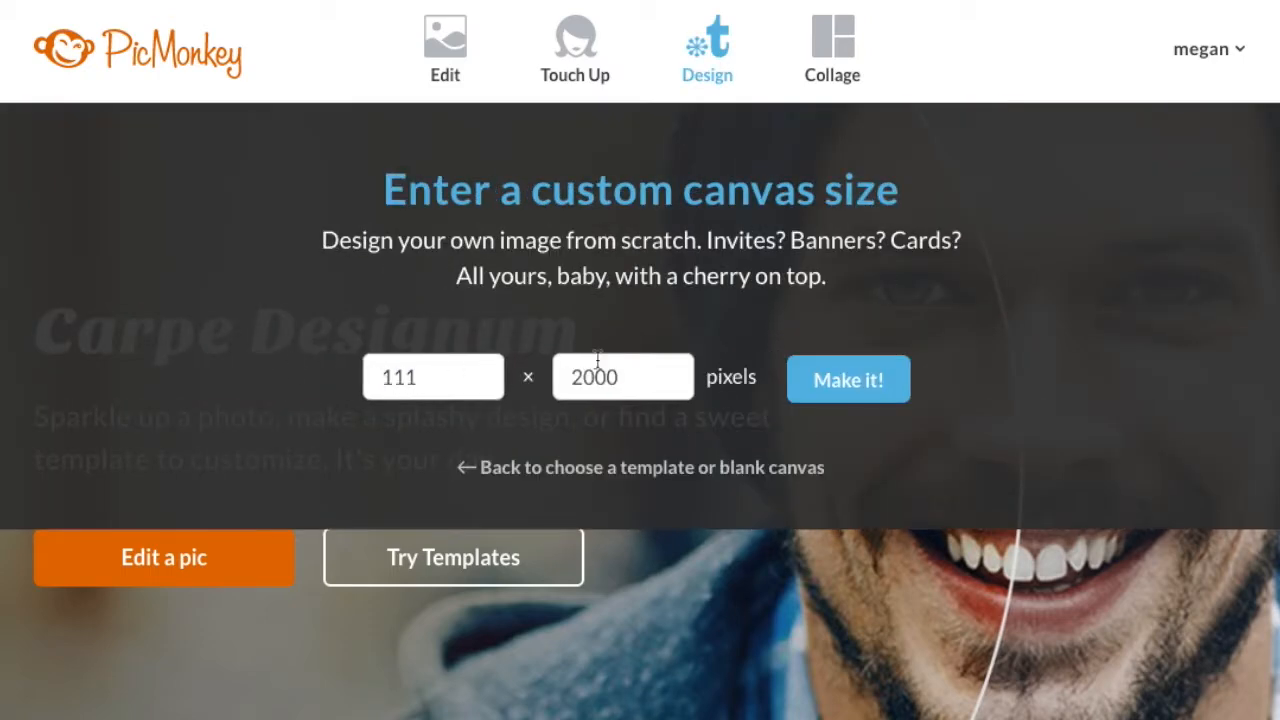
{"action": "left_click_drag", "start_coordinate": [651, 371], "coordinate": [510, 375]}
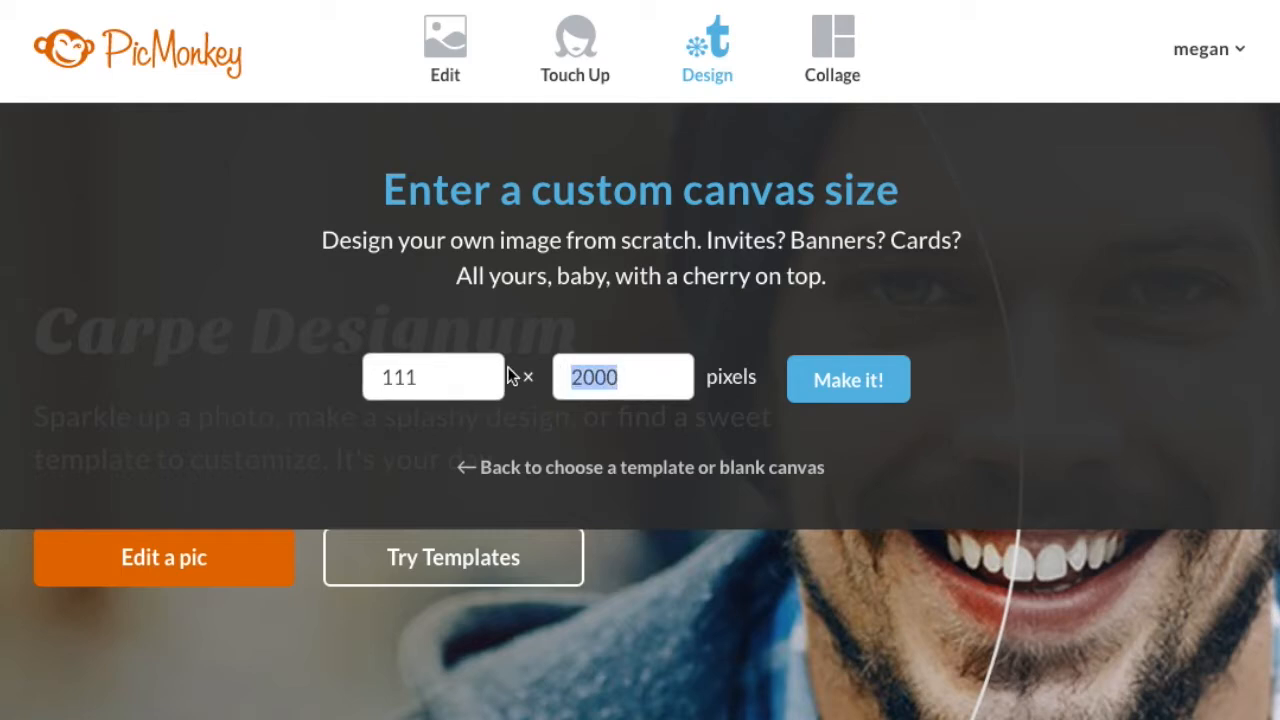
{"action": "type", "text": "74"}
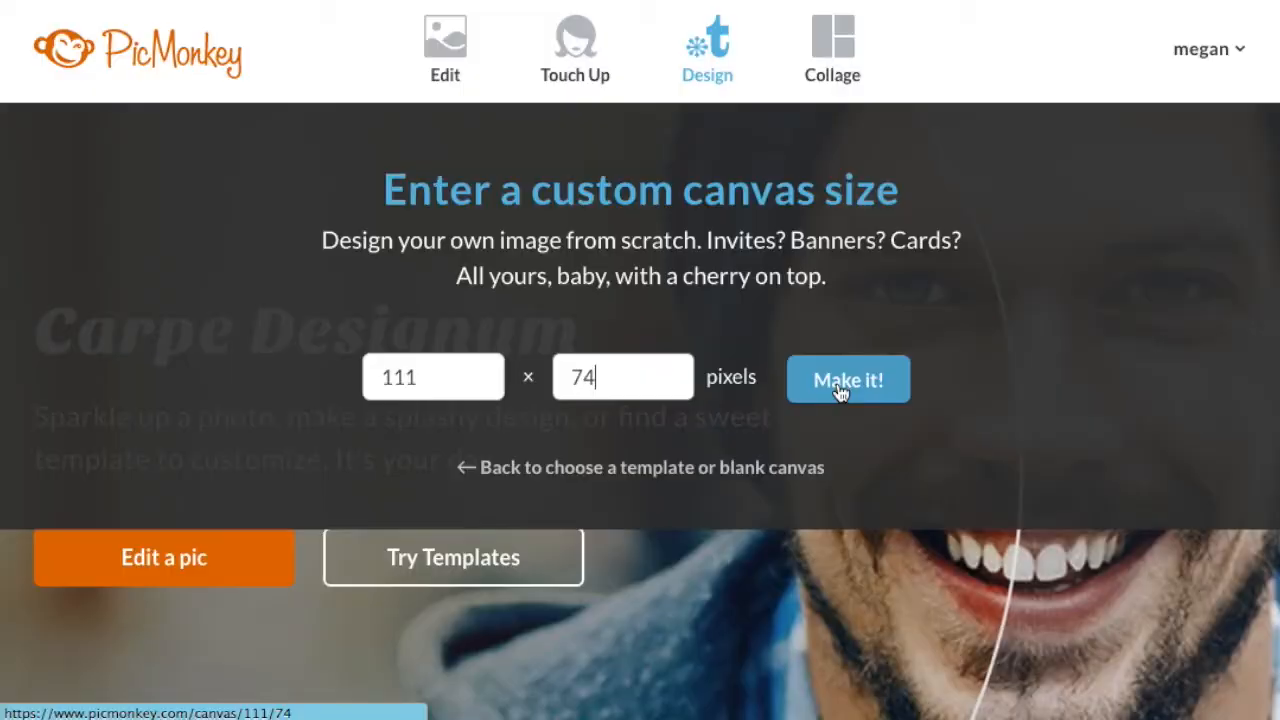
{"action": "left_click", "coordinate": [840, 390]}
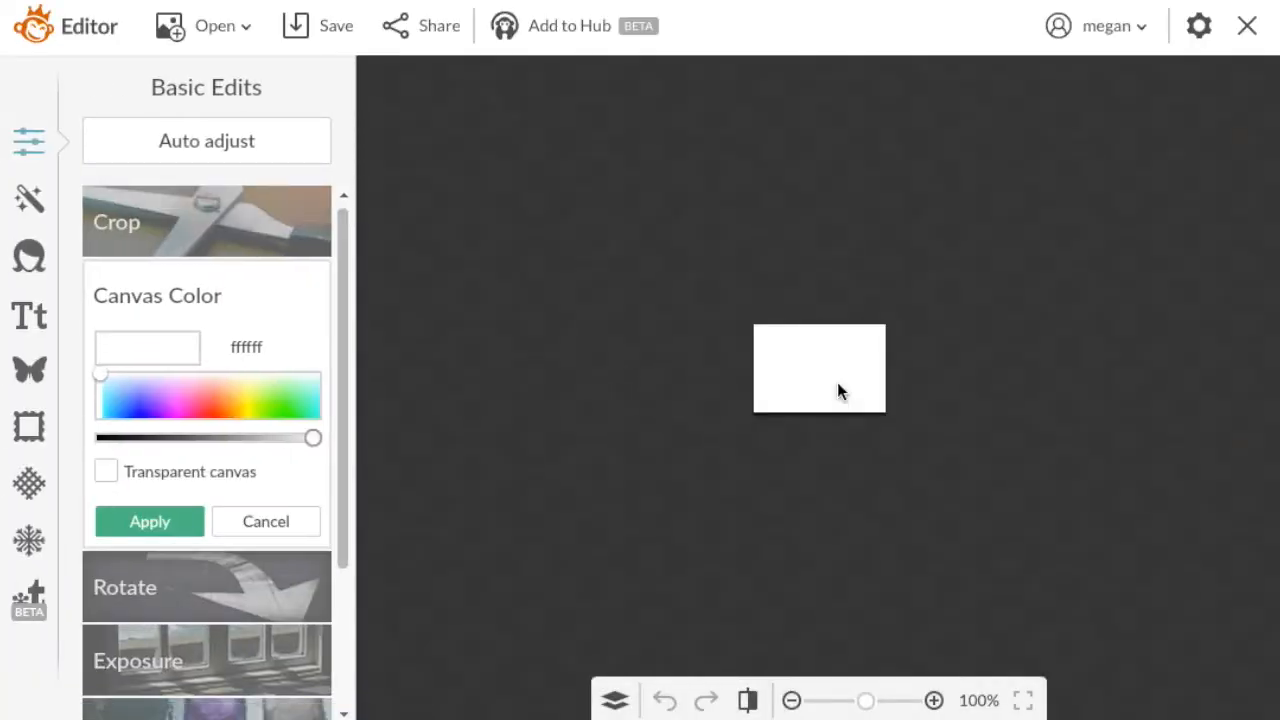
Try a magenta canvas color (ff0def) and the transparent canvas option on the blank design.
{"action": "left_click", "coordinate": [934, 699]}
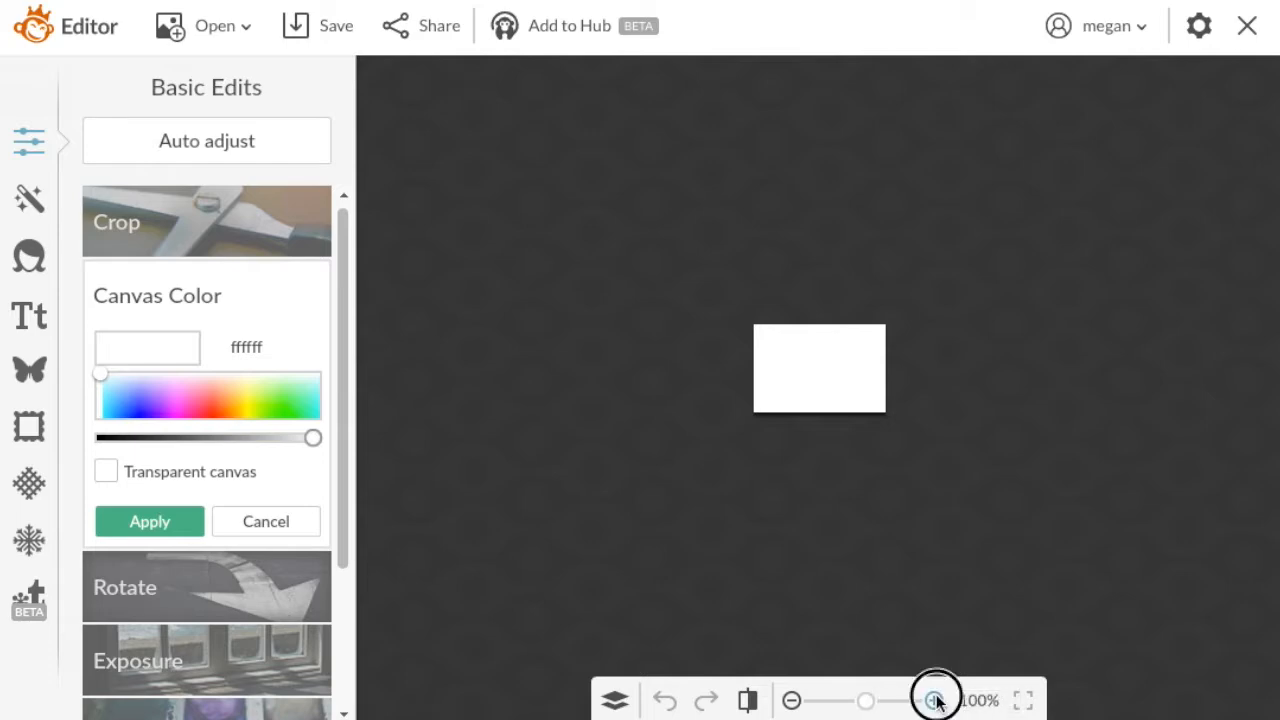
{"action": "left_click", "coordinate": [934, 699]}
{"action": "left_click", "coordinate": [934, 699]}
{"action": "left_click", "coordinate": [934, 699]}
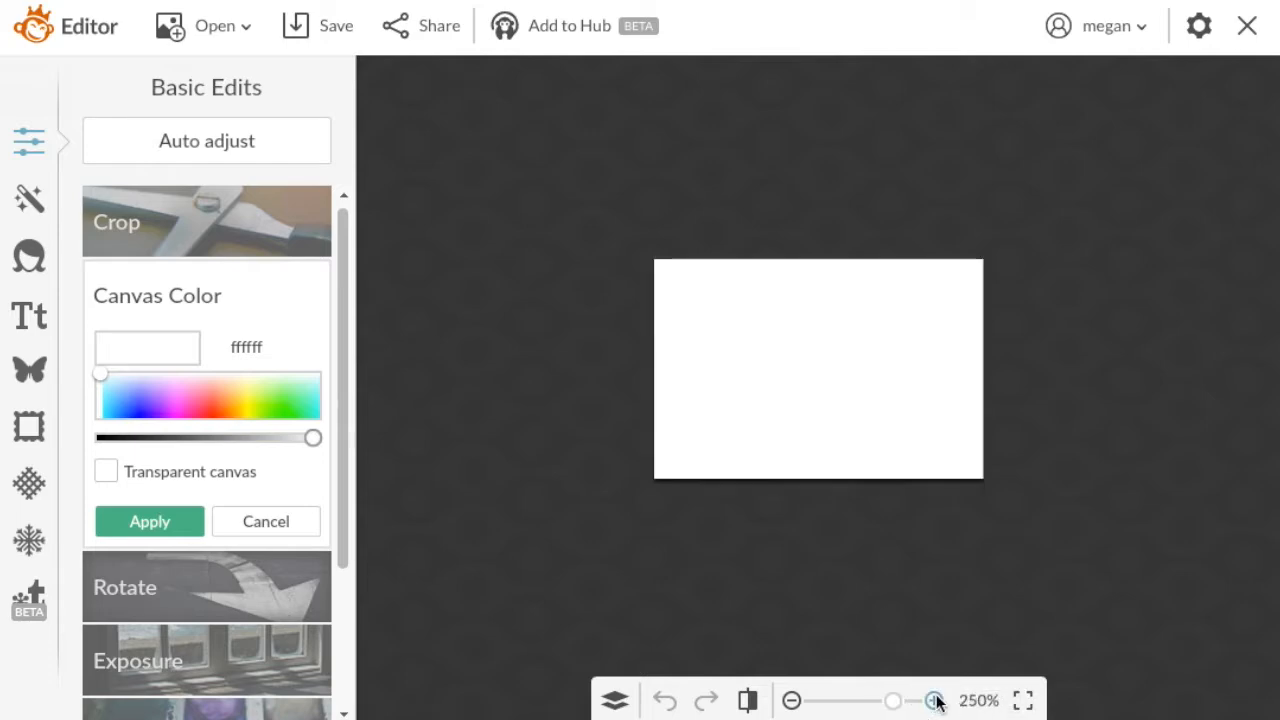
{"action": "left_click", "coordinate": [934, 699]}
{"action": "left_click", "coordinate": [934, 699]}
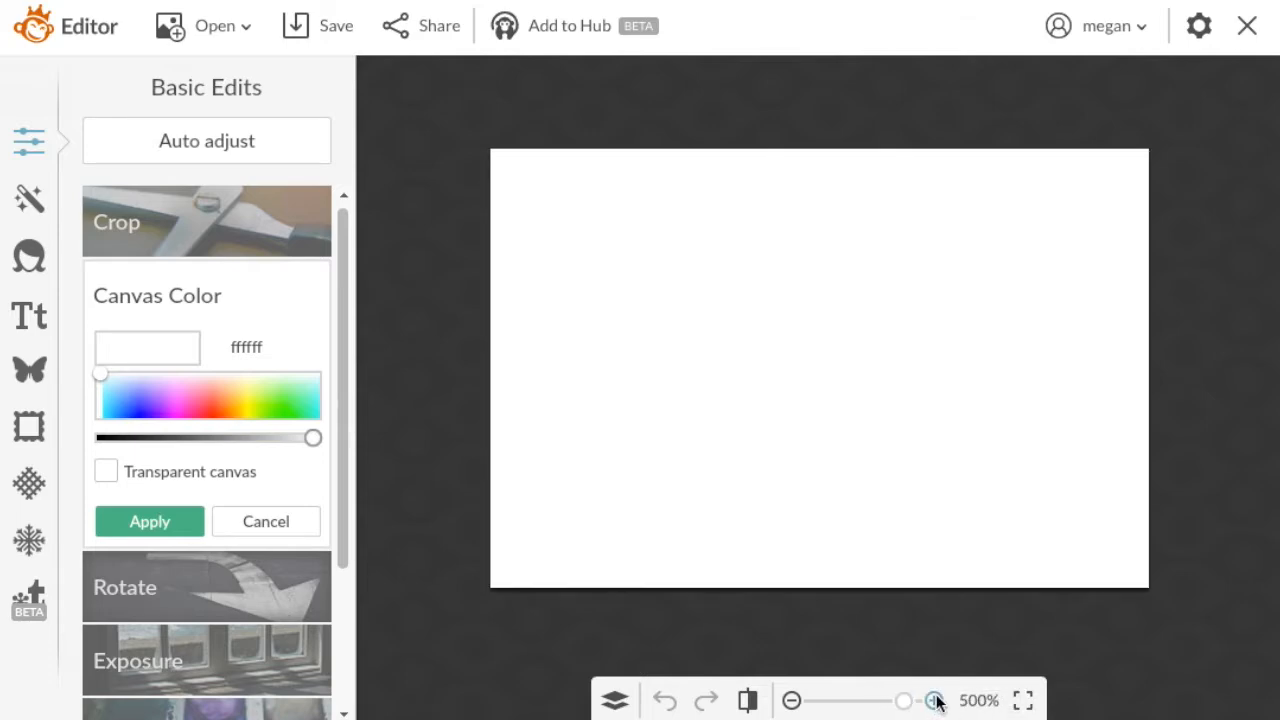
{"action": "left_click", "coordinate": [185, 398]}
{"action": "mouse_move", "coordinate": [185, 400]}
{"action": "left_mouse_down"}
{"action": "mouse_move", "coordinate": [187, 416]}
{"action": "mouse_move", "coordinate": [179, 400]}
{"action": "mouse_move", "coordinate": [234, 406]}
{"action": "mouse_move", "coordinate": [178, 422]}
{"action": "left_mouse_up"}
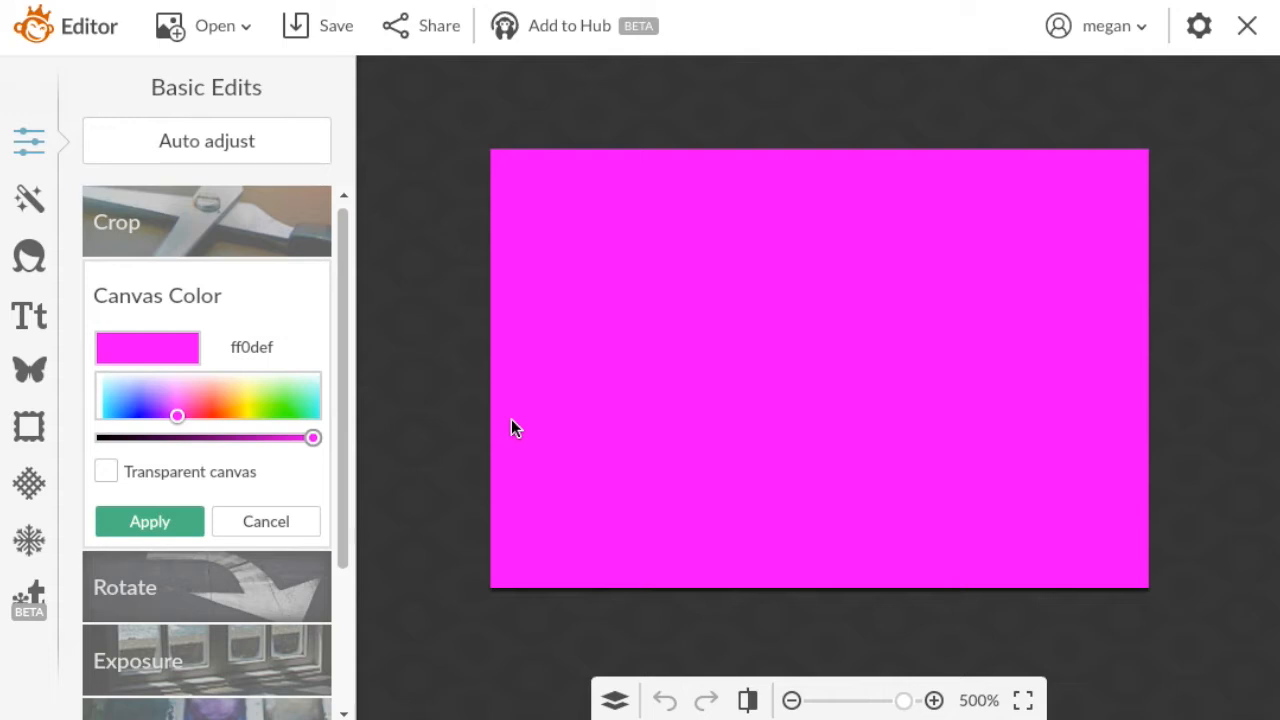
{"action": "left_click", "coordinate": [106, 471]}
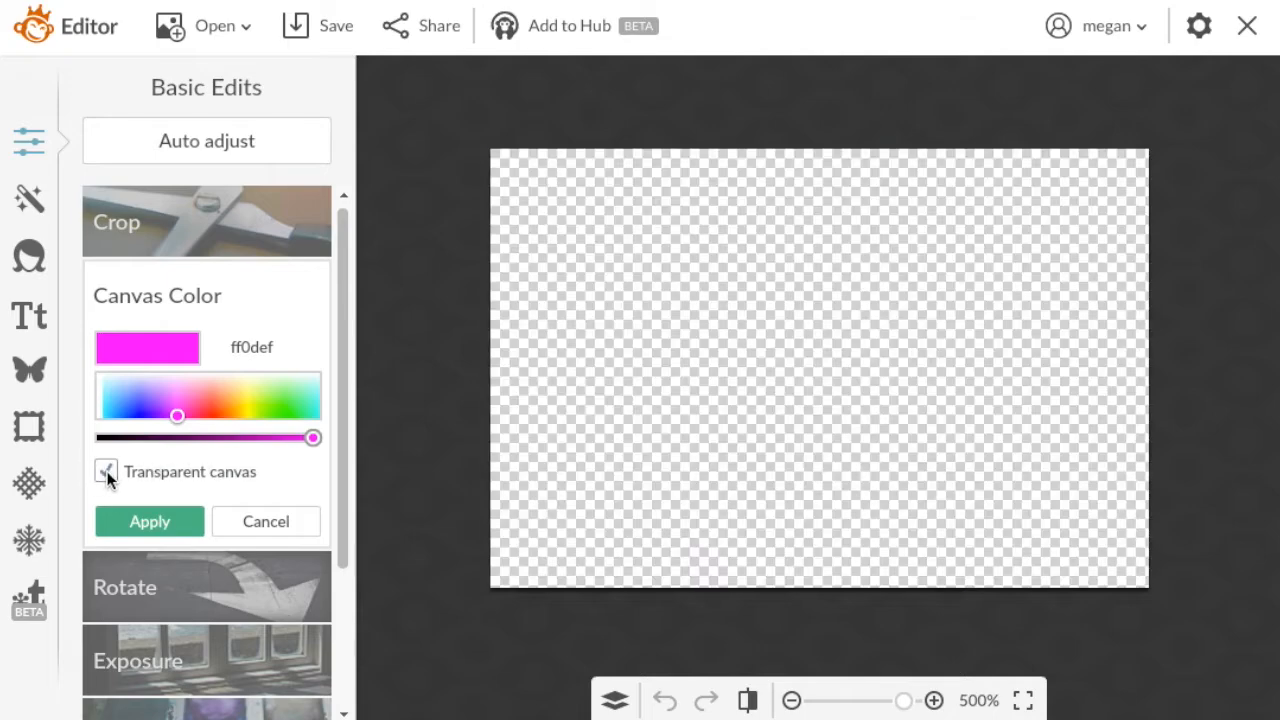
{"action": "left_click", "coordinate": [250, 521]}
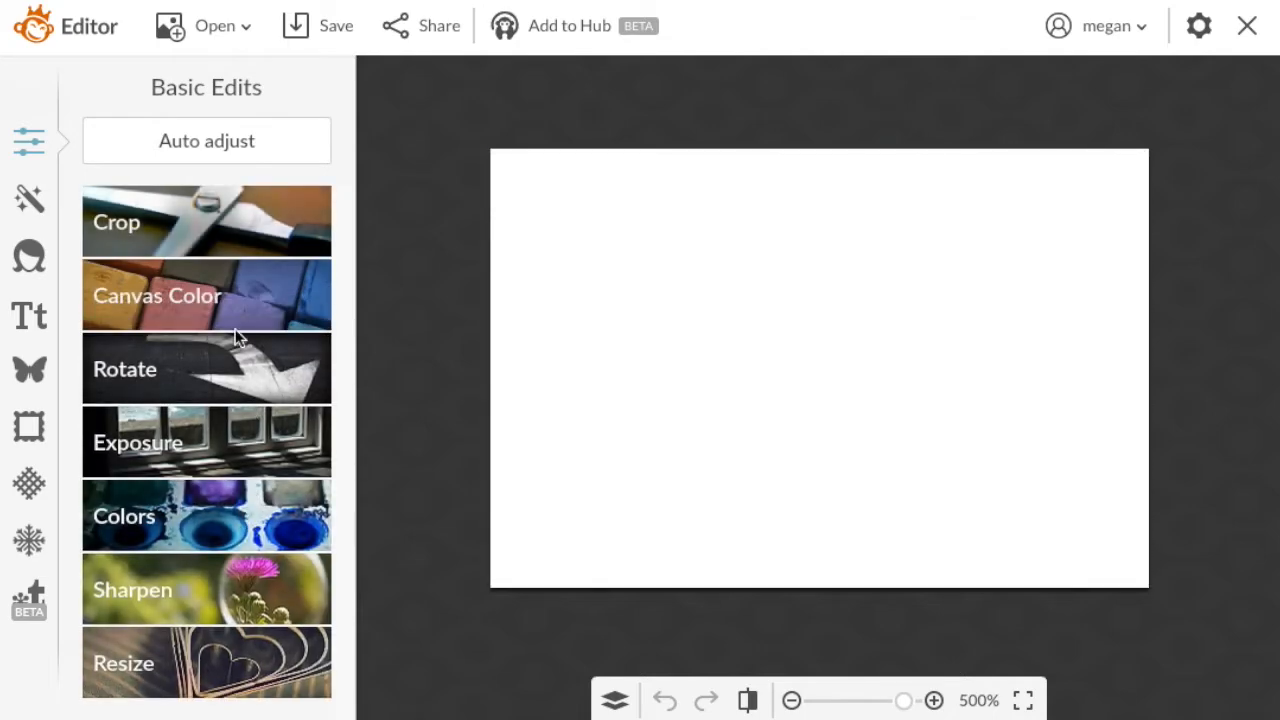
Set the canvas color to red (ff063b) and apply it.
{"action": "left_click", "coordinate": [197, 275]}
{"action": "left_click", "coordinate": [209, 409]}
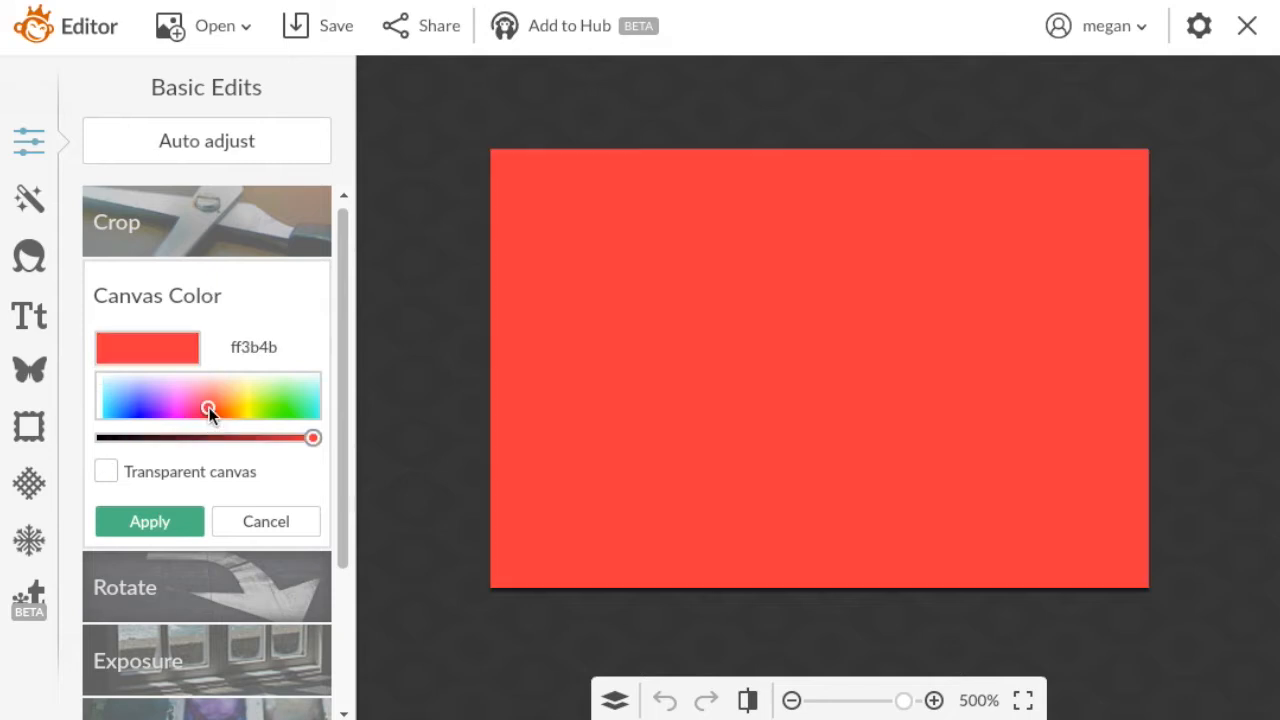
{"action": "left_click_drag", "start_coordinate": [209, 409], "coordinate": [203, 416]}
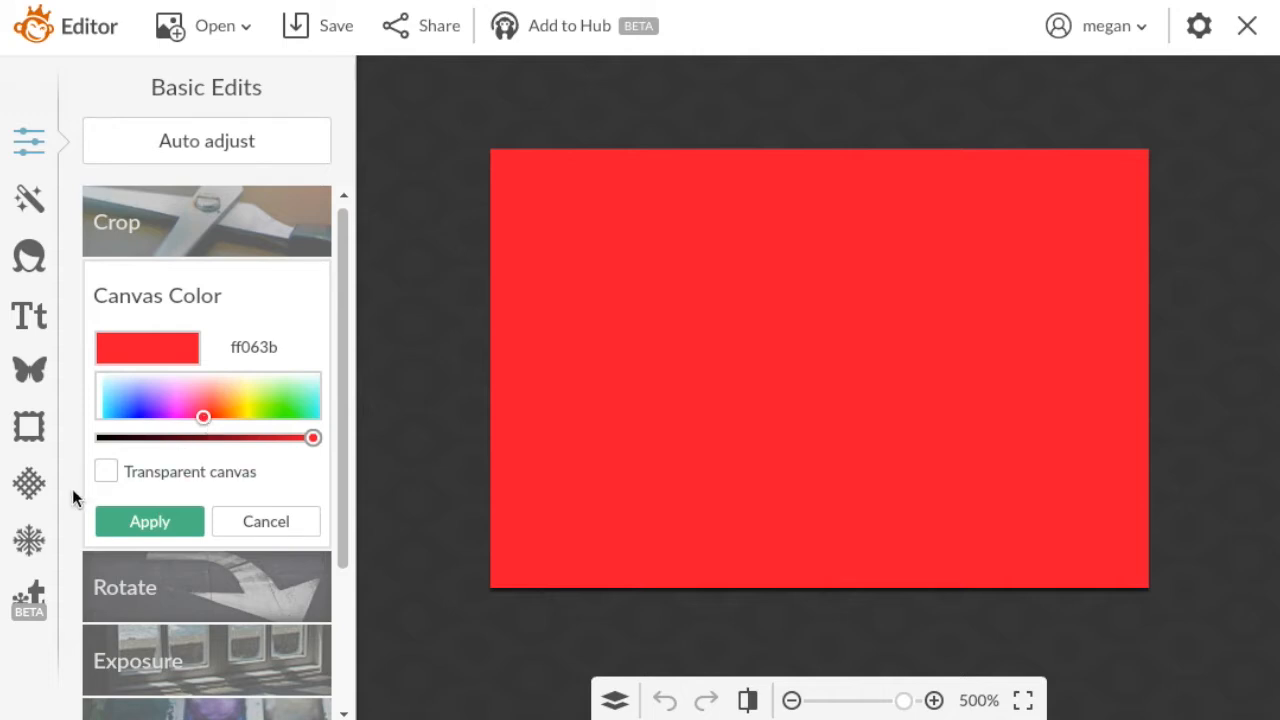
{"action": "left_click", "coordinate": [128, 515]}
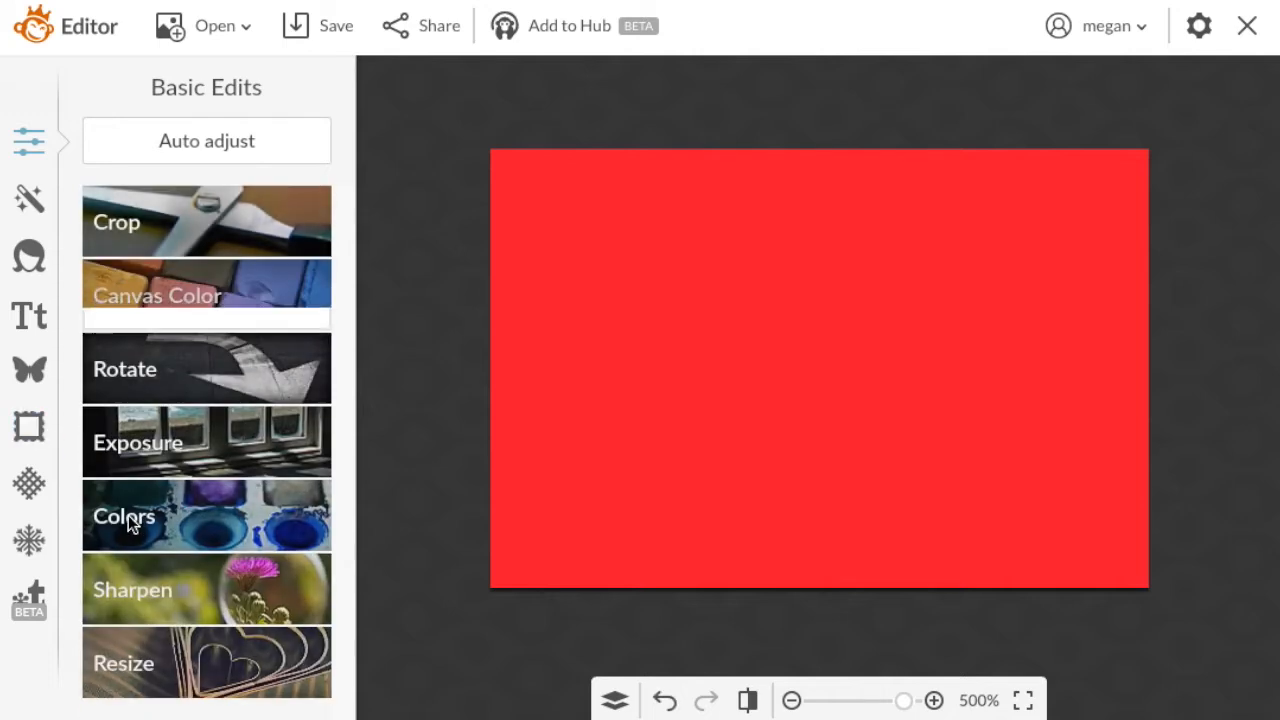
Try the purple nebula and the black starfield Space textures on the red canvas.
{"action": "left_click", "coordinate": [43, 437]}
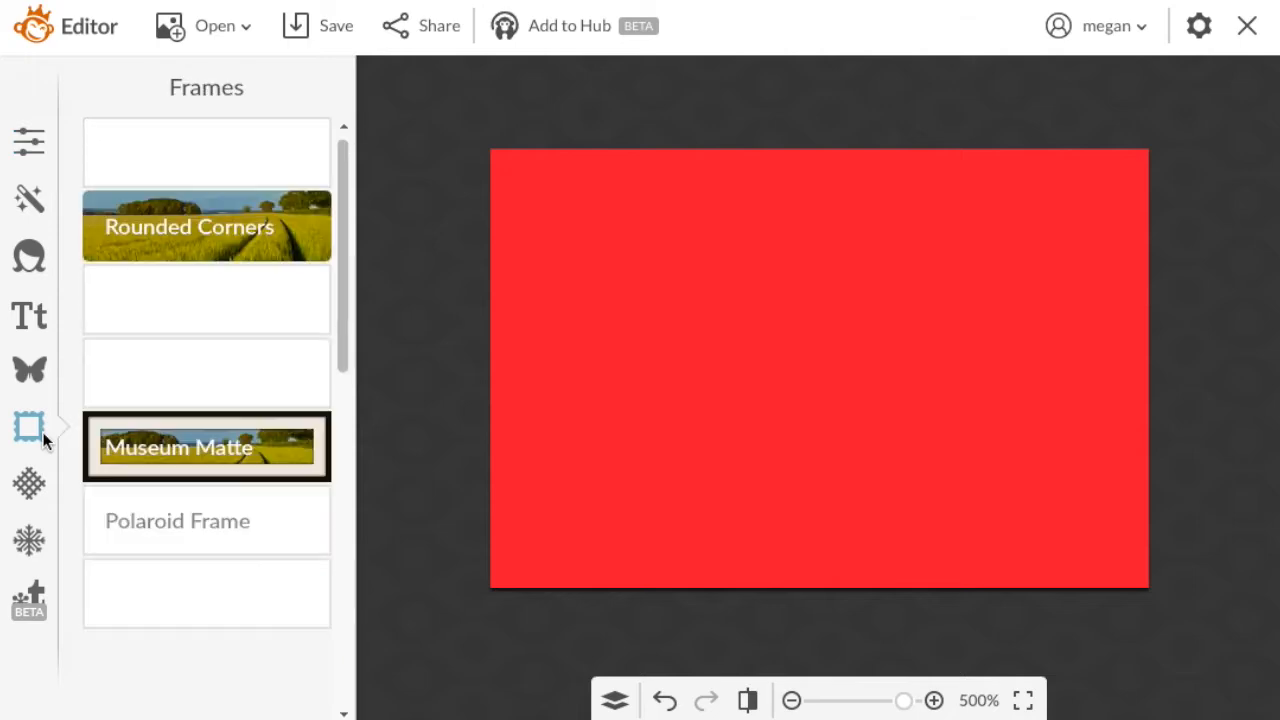
{"action": "left_click", "coordinate": [30, 485]}
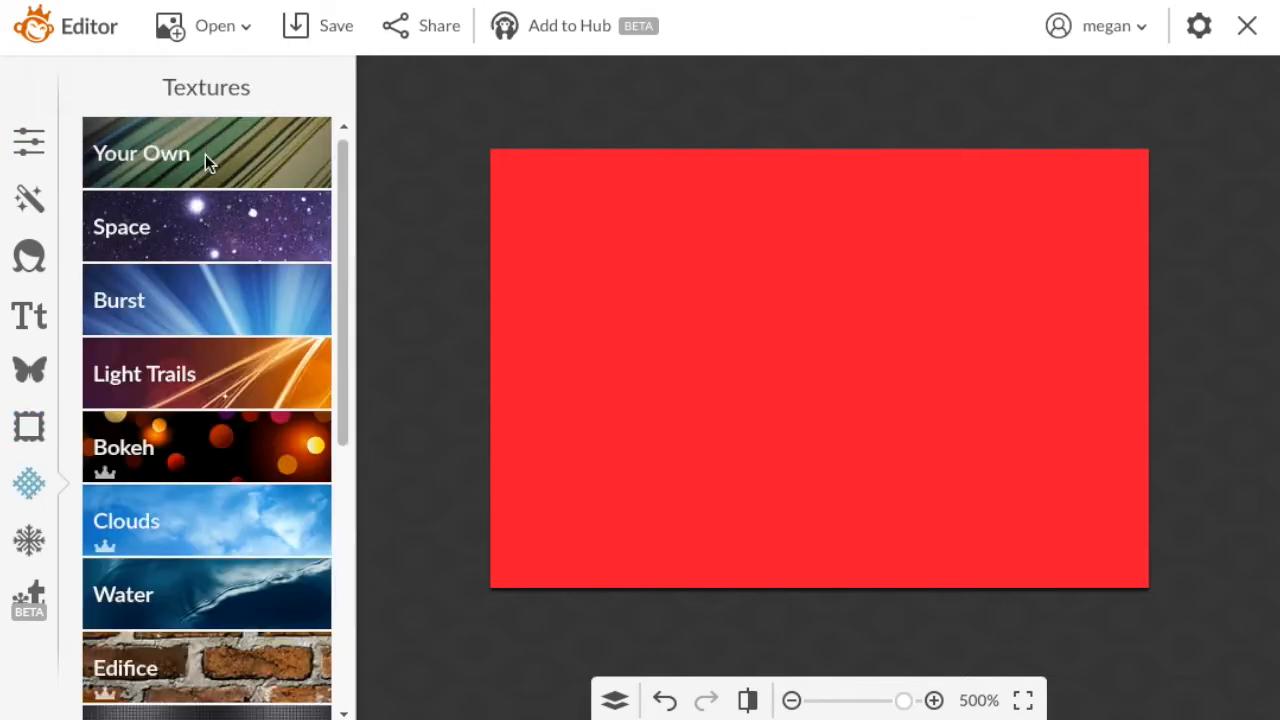
{"action": "left_click", "coordinate": [226, 231]}
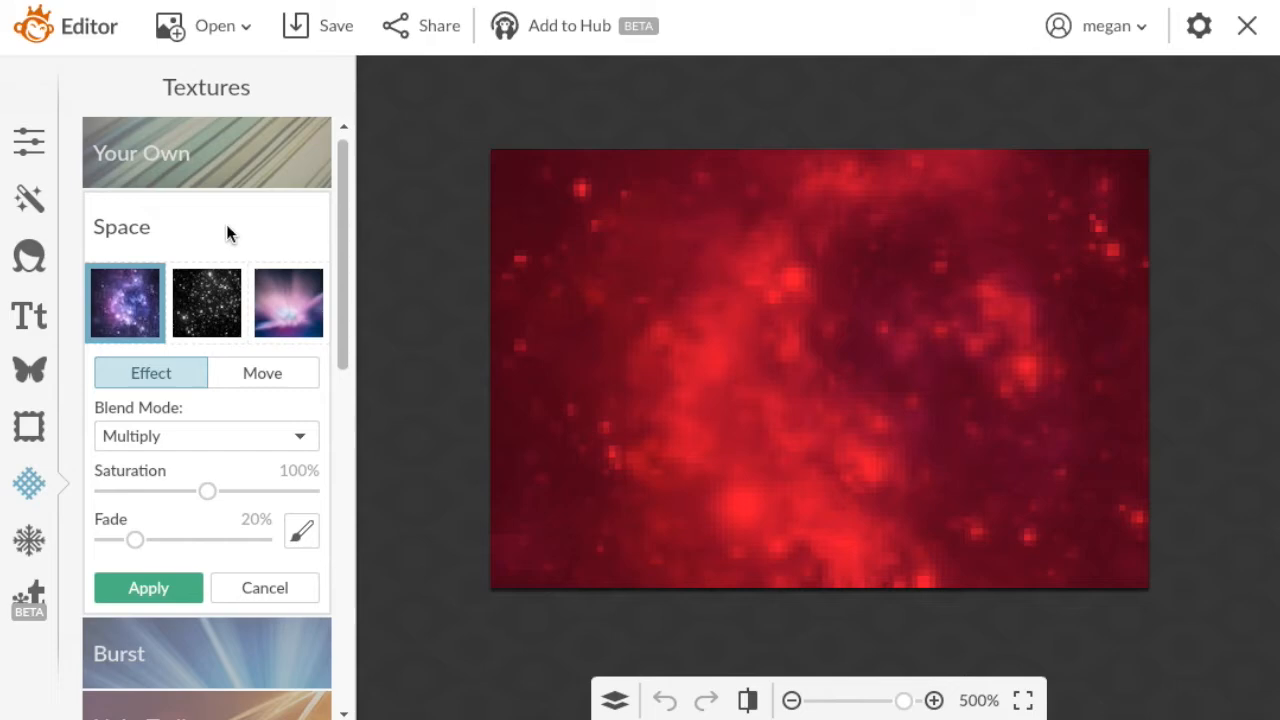
{"action": "left_click", "coordinate": [229, 320]}
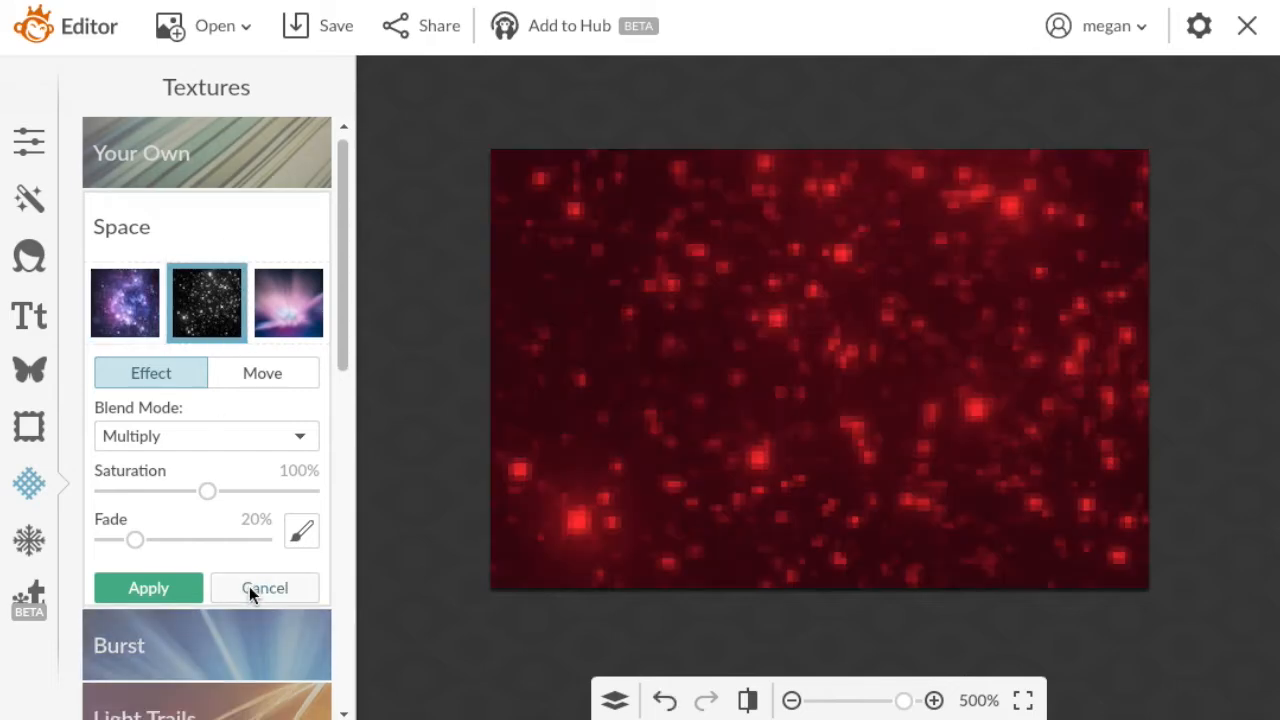
{"action": "left_click", "coordinate": [250, 588]}
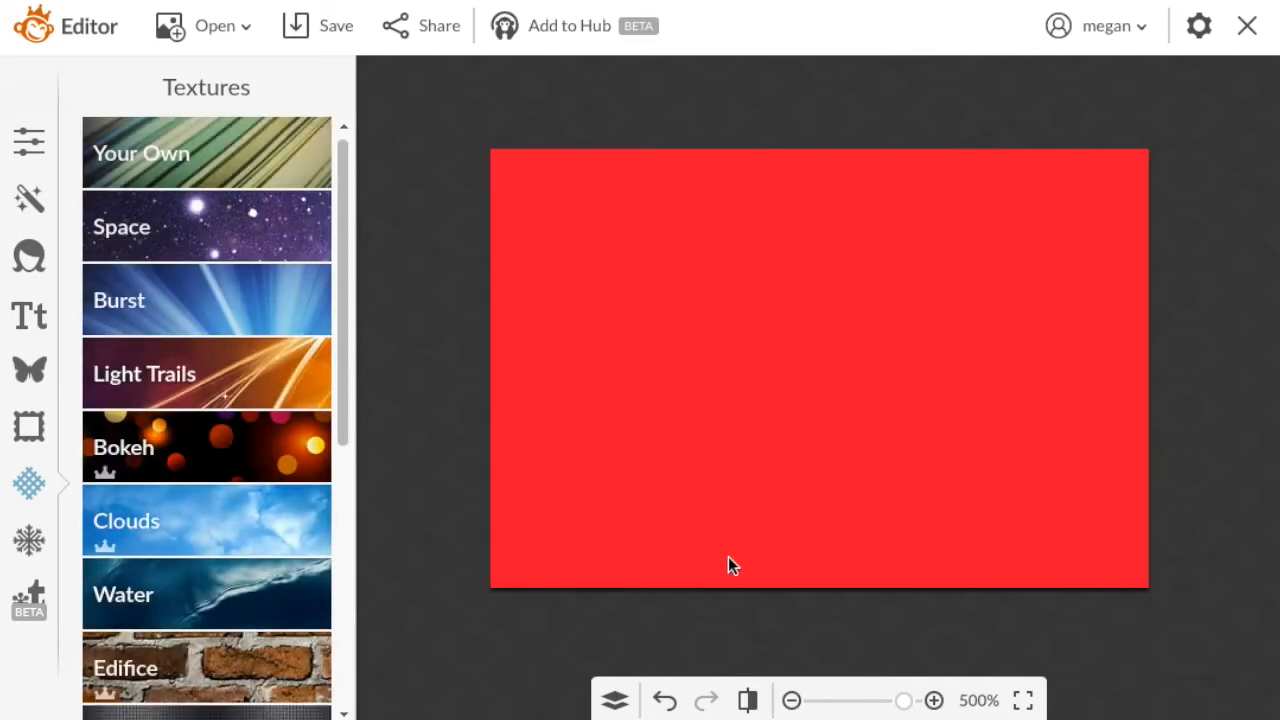
Try the Space and Burst textures on the red canvas with their default Multiply blending.
{"action": "left_click", "coordinate": [229, 229]}
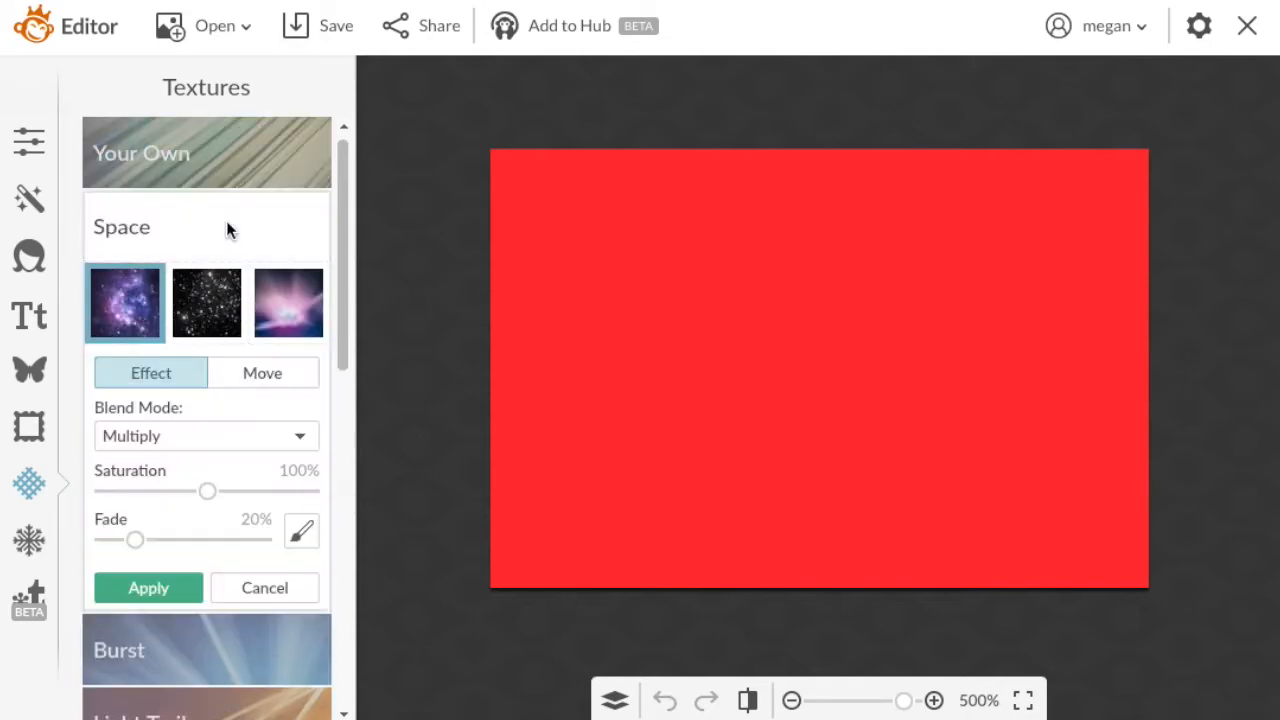
{"action": "mouse_move", "coordinate": [900, 706]}
{"action": "left_mouse_down"}
{"action": "mouse_move", "coordinate": [883, 694]}
{"action": "mouse_move", "coordinate": [851, 706]}
{"action": "mouse_move", "coordinate": [897, 703]}
{"action": "left_mouse_up"}
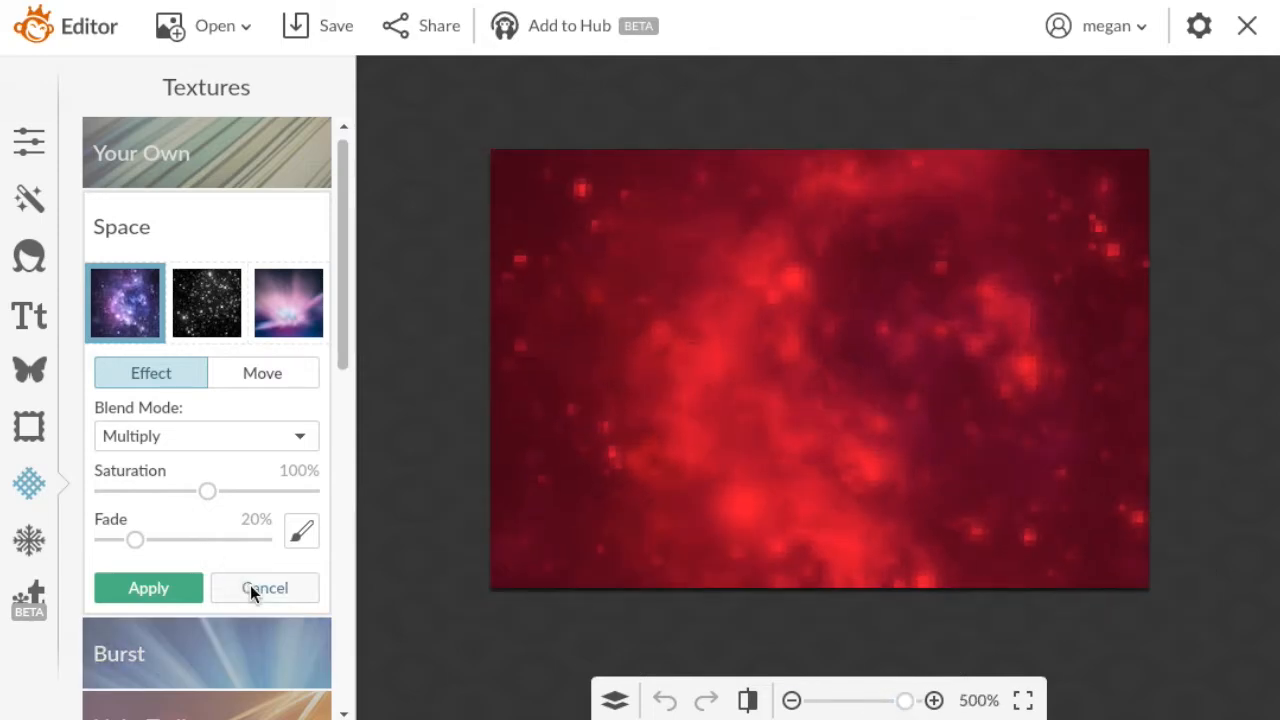
{"action": "left_click", "coordinate": [262, 639]}
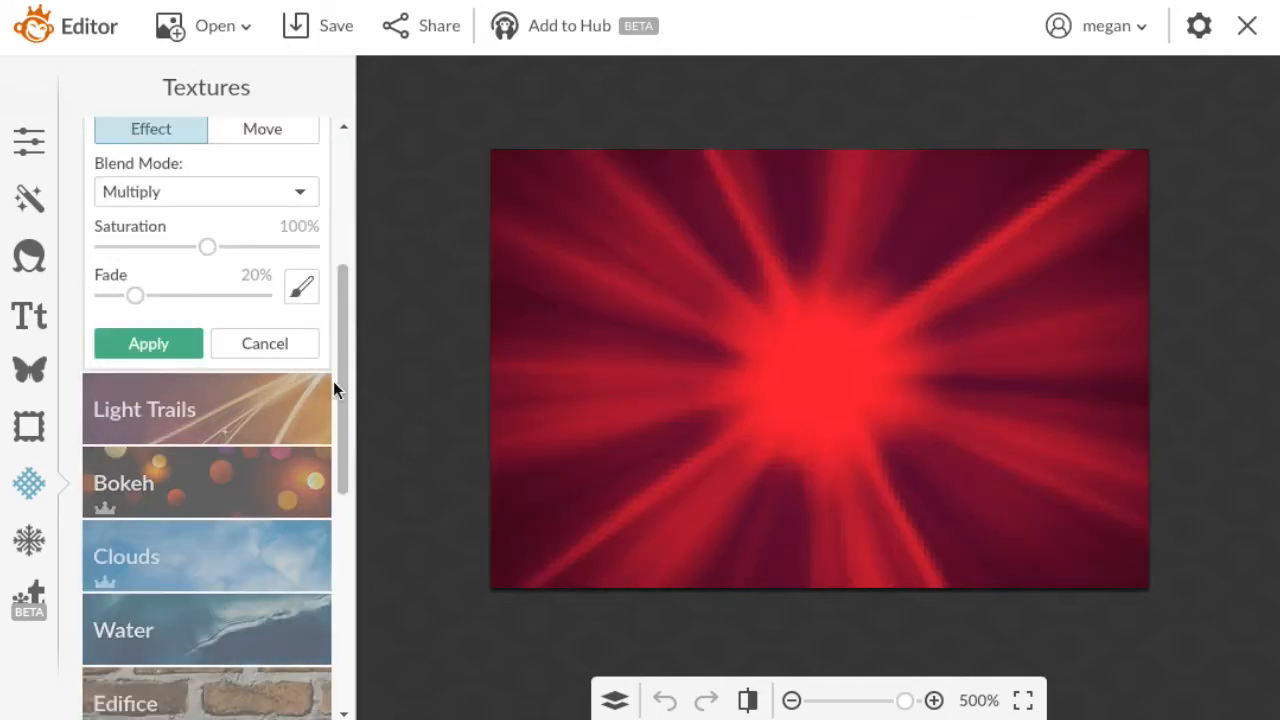
{"action": "scroll", "coordinate": [334, 381], "scroll_direction": "down", "scroll_amount": 5}
{"action": "left_click", "coordinate": [267, 392]}
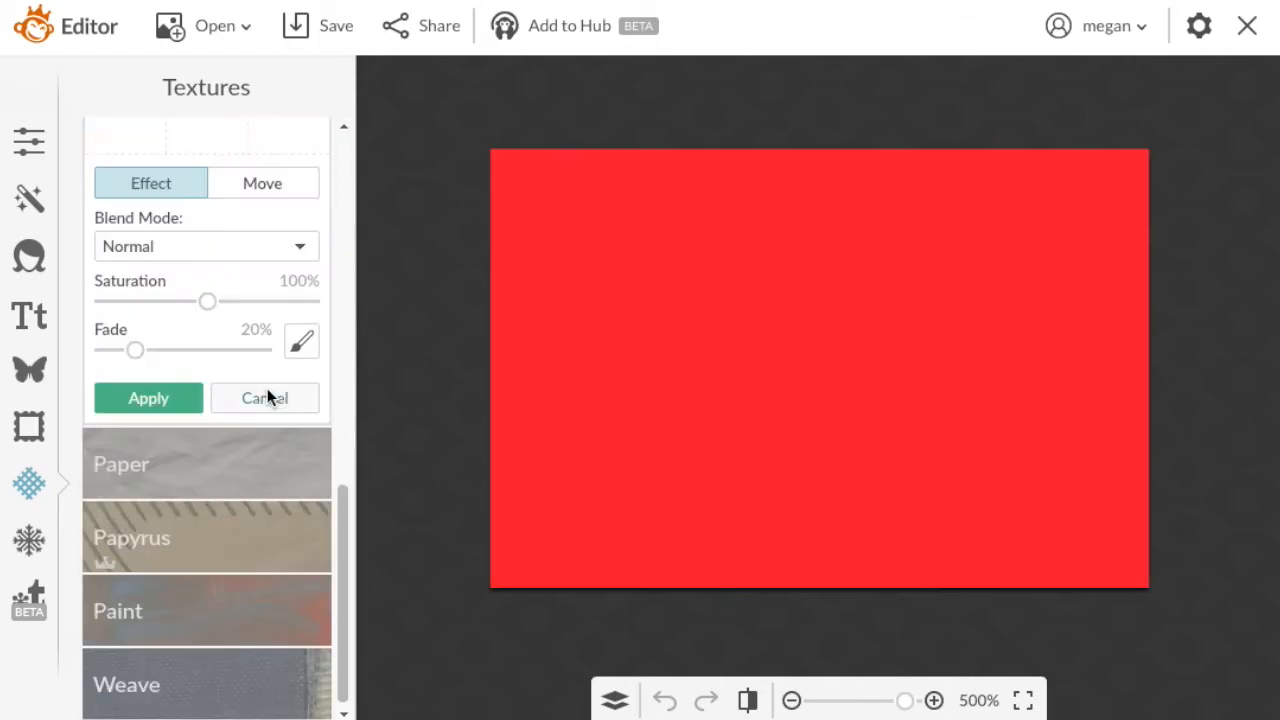
Try the Paper texture with its grid pattern, preview other blend modes, and discard it.
{"action": "left_click", "coordinate": [254, 478]}
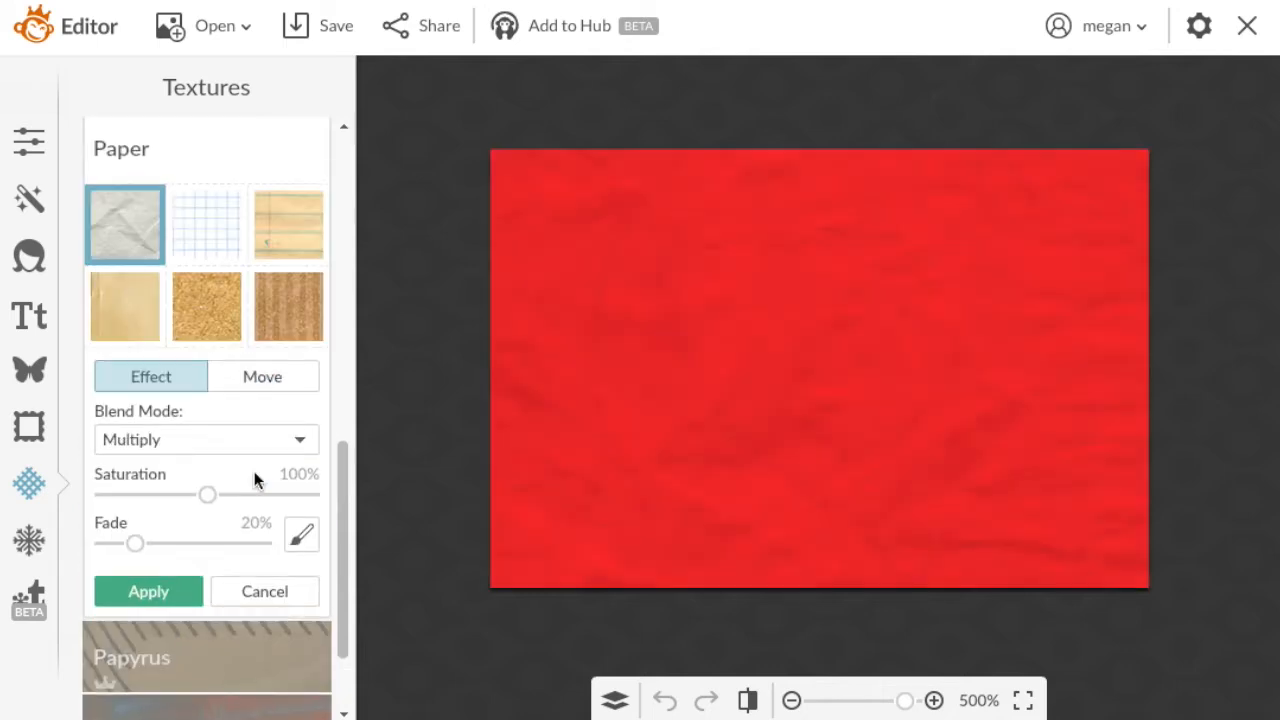
{"action": "left_click", "coordinate": [214, 240]}
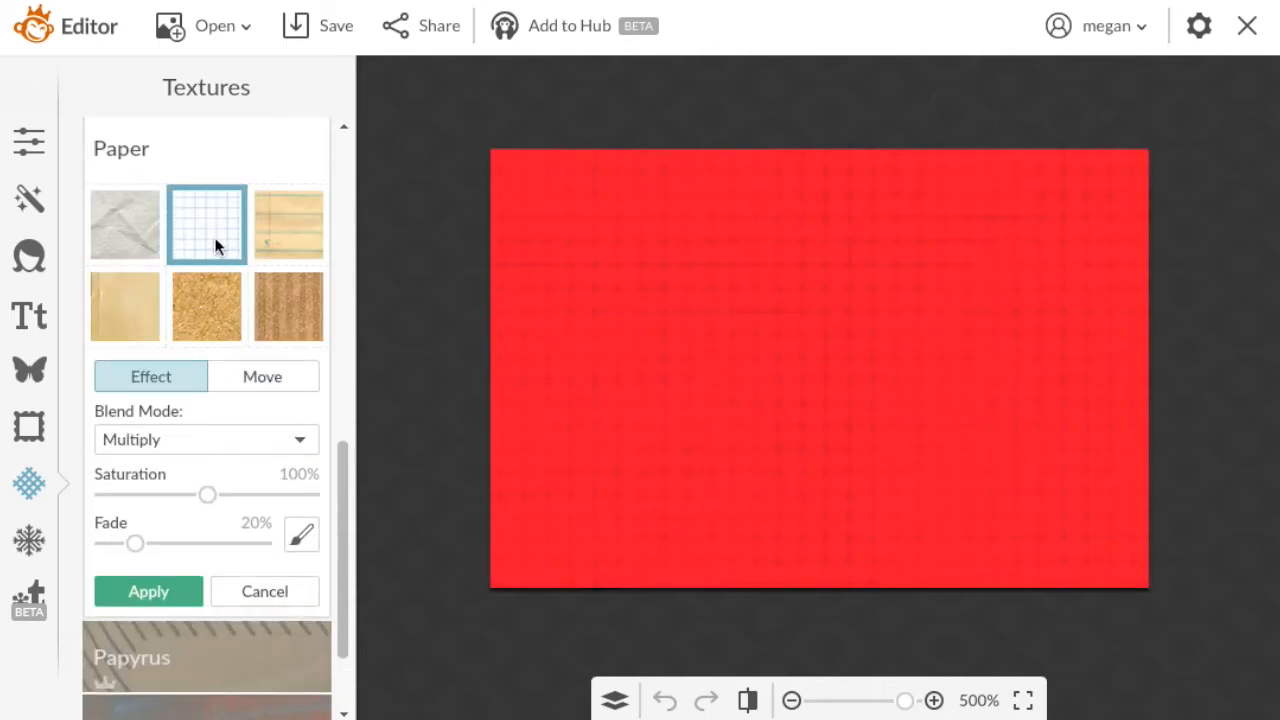
{"action": "left_click", "coordinate": [205, 439]}
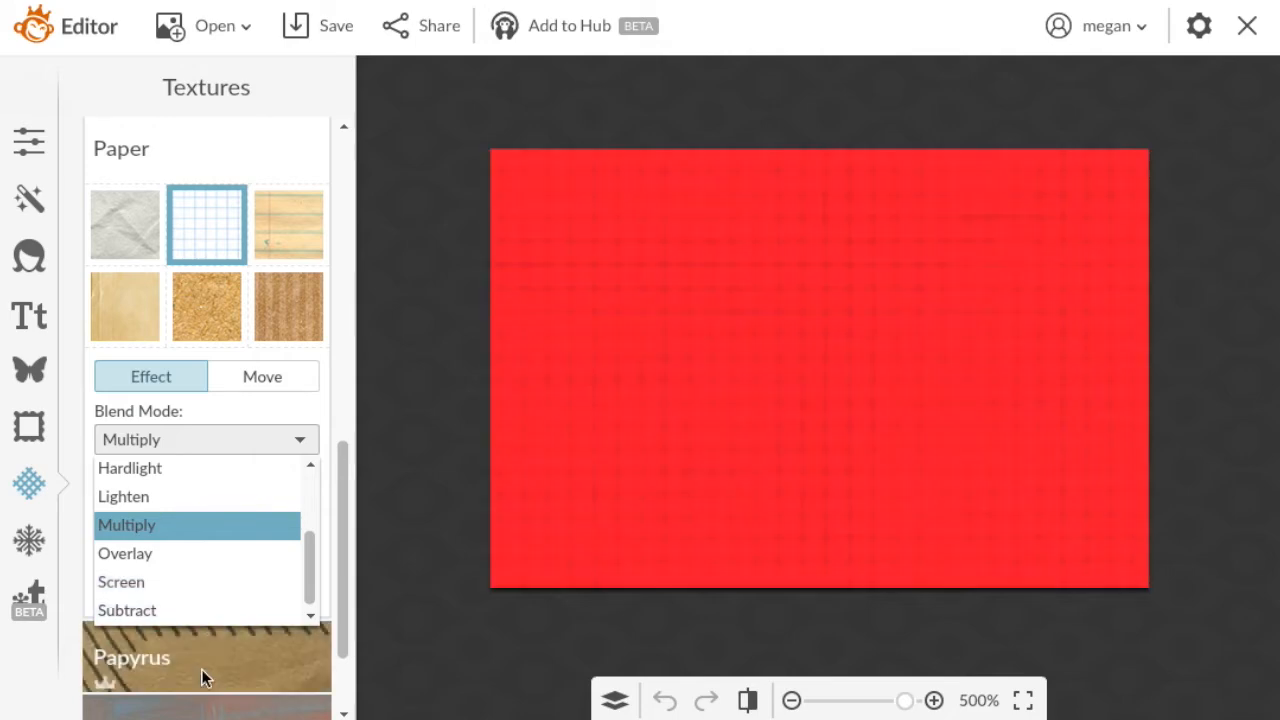
{"action": "left_click", "coordinate": [201, 669]}
{"action": "left_click", "coordinate": [220, 650]}
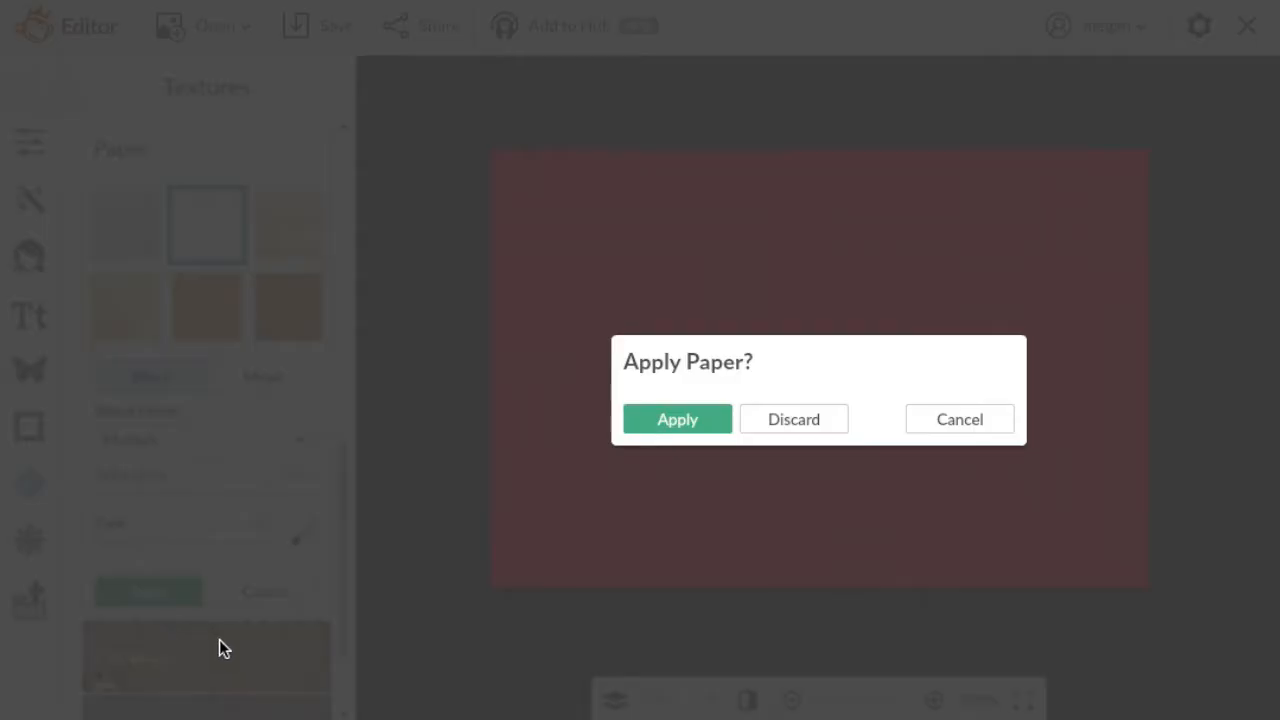
{"action": "left_click", "coordinate": [772, 418]}
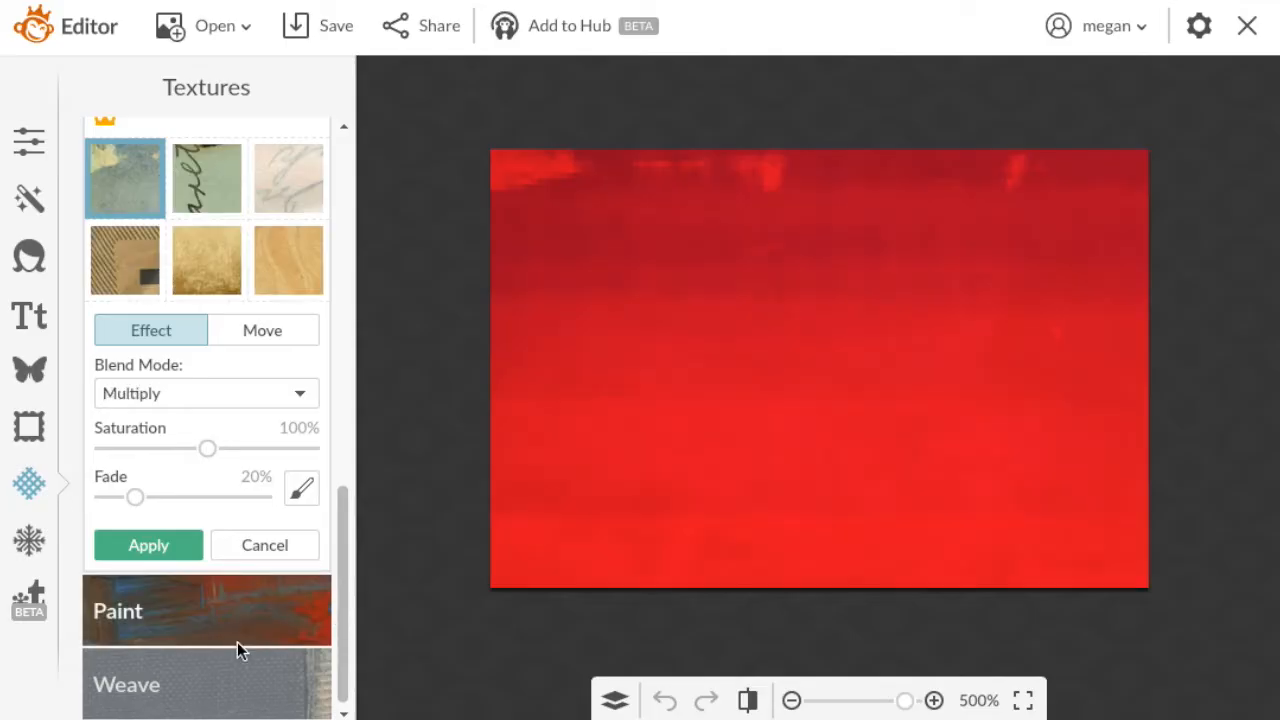
Try the knitted Weave texture and the veined Edifice stone texture on the red canvas, discarding each.
{"action": "left_click", "coordinate": [246, 690]}
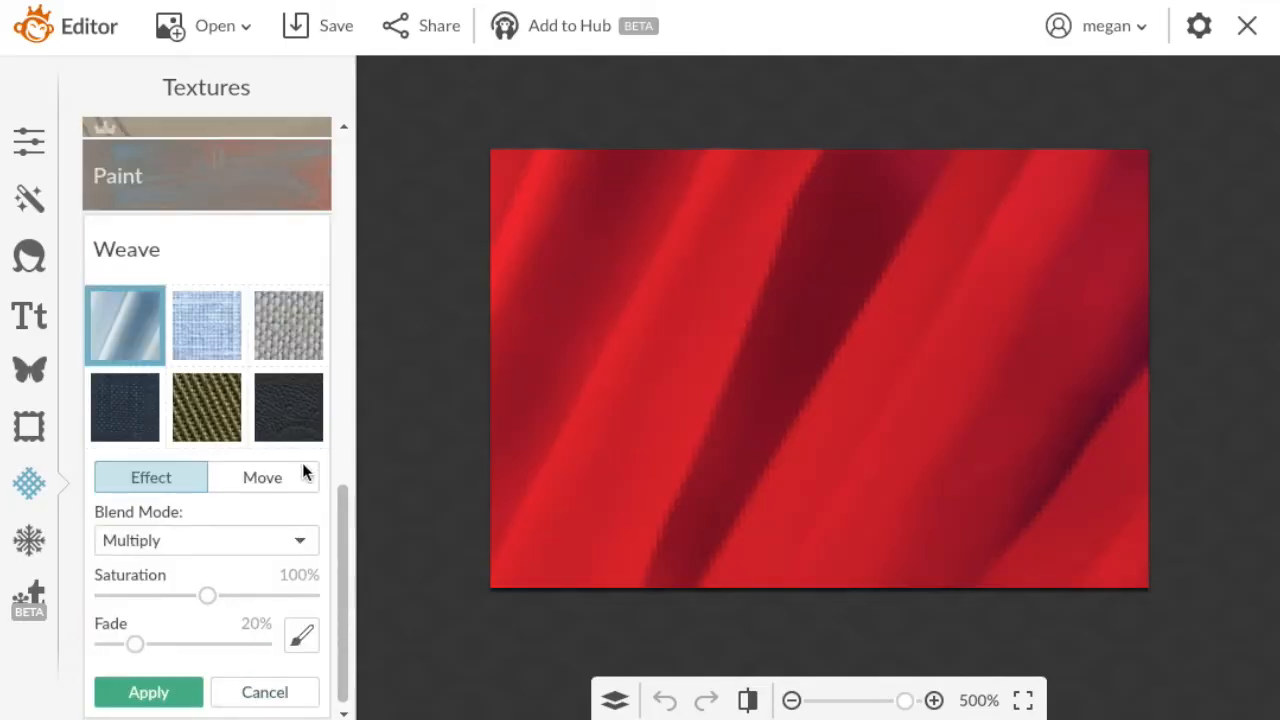
{"action": "left_click", "coordinate": [296, 331]}
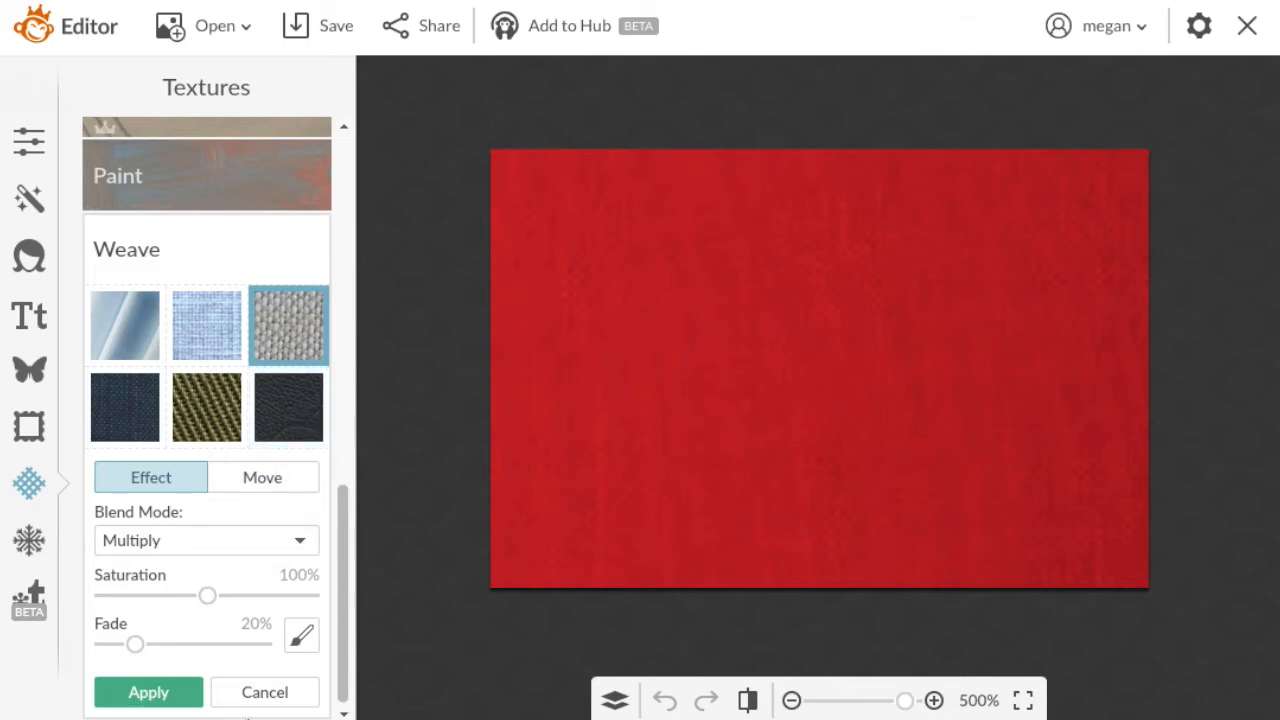
{"action": "left_click", "coordinate": [257, 692]}
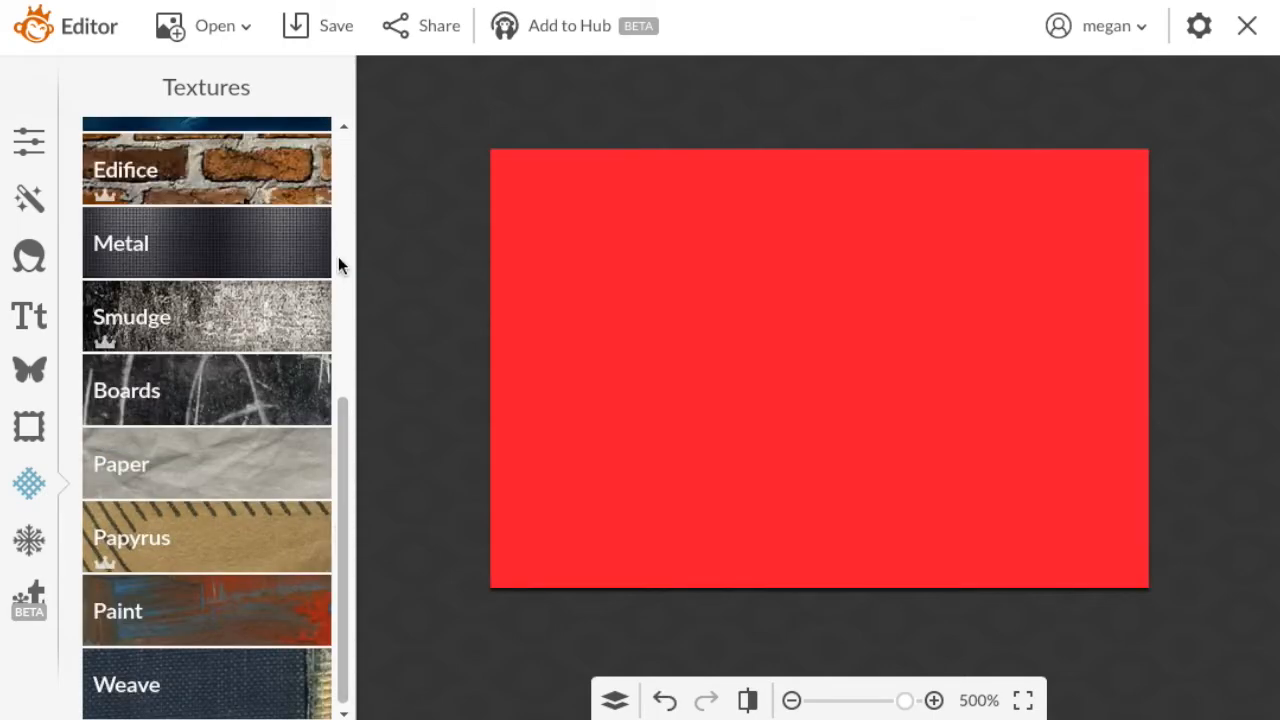
{"action": "left_click", "coordinate": [298, 178]}
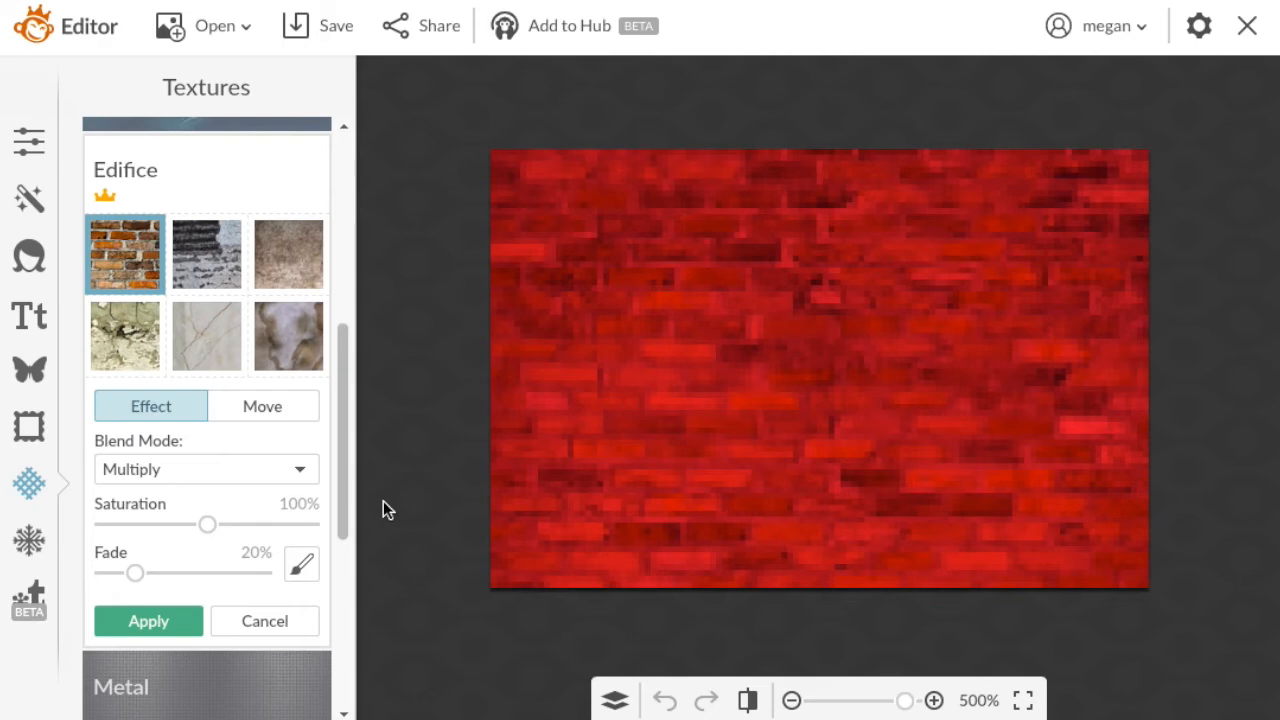
{"action": "left_click", "coordinate": [219, 370]}
{"action": "left_click", "coordinate": [264, 621]}
Try the pink Clouds textures on the red canvas with saturation at 104%, and discard them.
{"action": "left_click_drag", "start_coordinate": [346, 406], "coordinate": [347, 294]}
{"action": "left_click", "coordinate": [287, 236]}
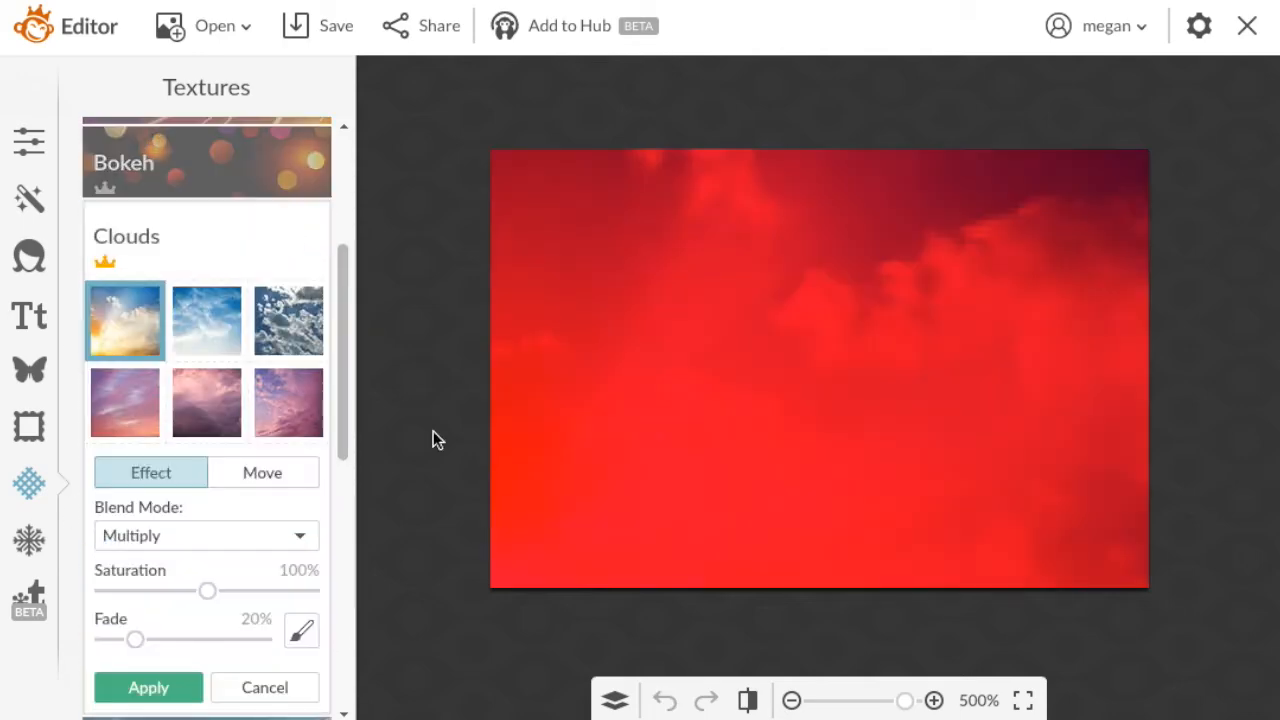
{"action": "left_click", "coordinate": [282, 401]}
{"action": "left_click", "coordinate": [122, 400]}
{"action": "mouse_move", "coordinate": [205, 594]}
{"action": "left_mouse_down"}
{"action": "mouse_move", "coordinate": [180, 590]}
{"action": "mouse_move", "coordinate": [267, 601]}
{"action": "mouse_move", "coordinate": [163, 591]}
{"action": "mouse_move", "coordinate": [210, 595]}
{"action": "left_mouse_up"}
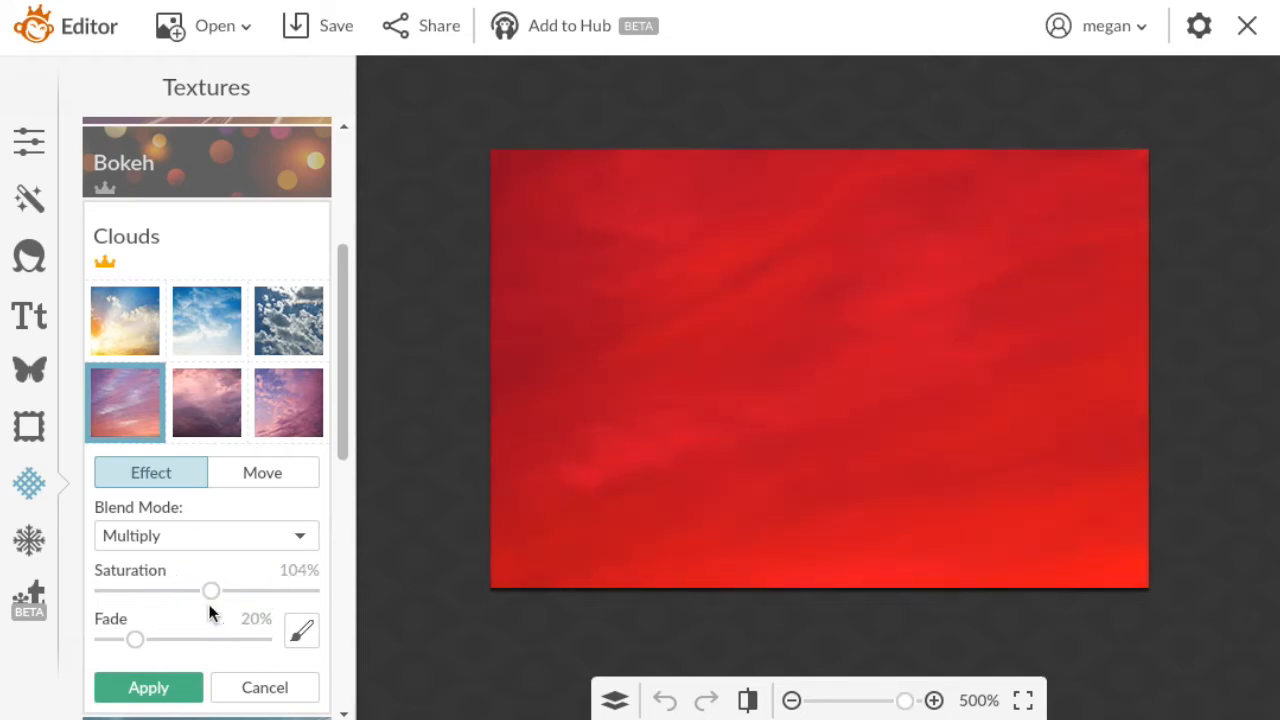
{"action": "left_click", "coordinate": [268, 688]}
Try the blue Paint texture on the red canvas and discard it.
{"action": "left_click_drag", "start_coordinate": [337, 473], "coordinate": [343, 677]}
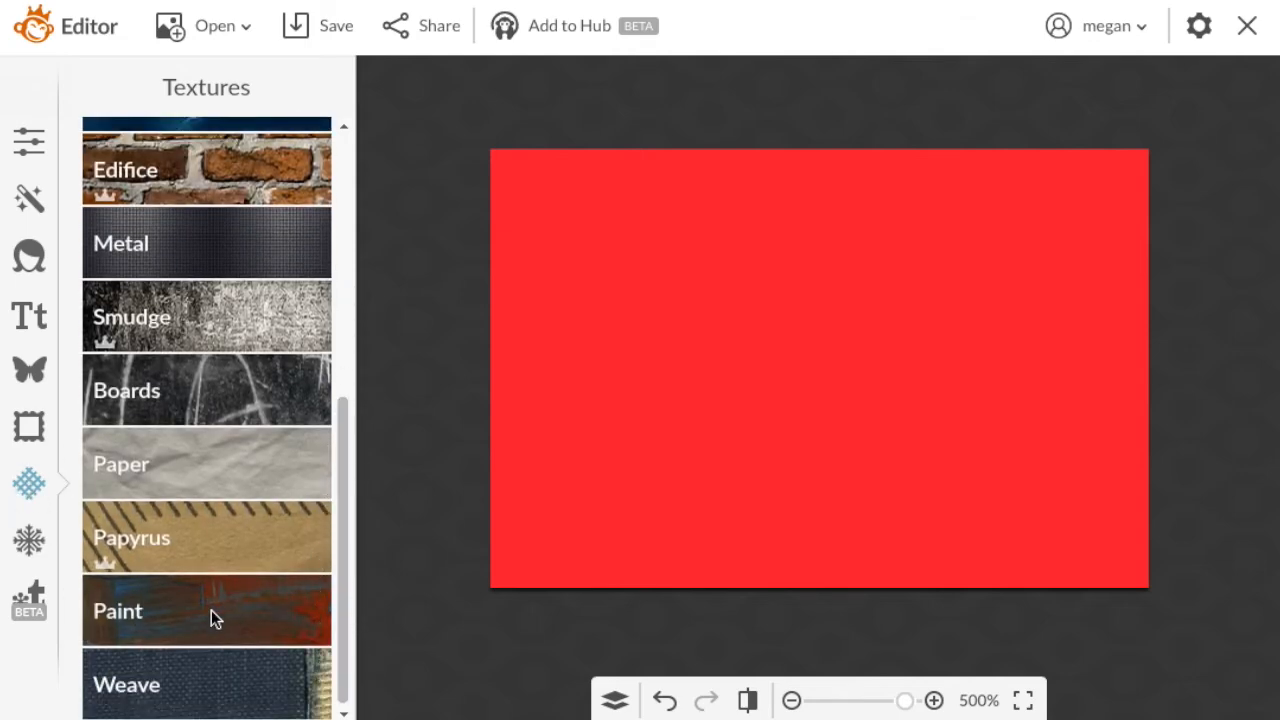
{"action": "left_click", "coordinate": [271, 611]}
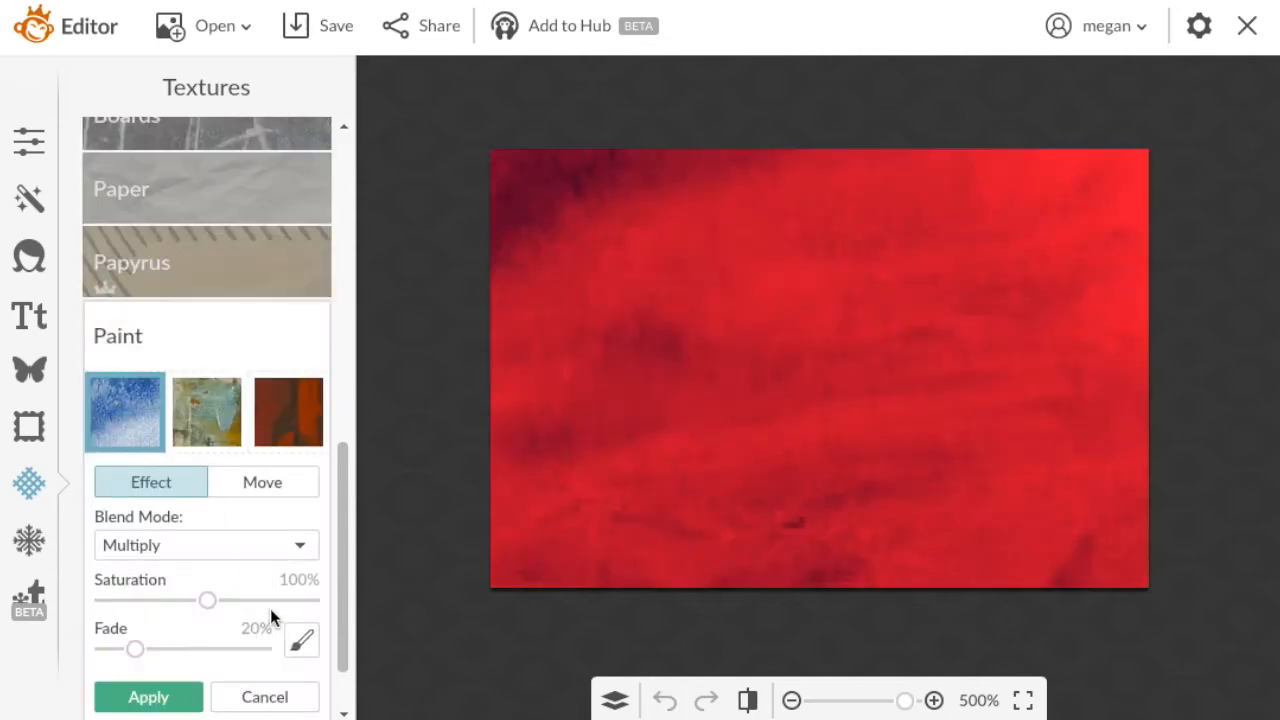
{"action": "left_click", "coordinate": [274, 697]}
Apply the pale teal Bokeh texture to the canvas in Screen mode with 63% saturation and 59% fade.
{"action": "scroll", "coordinate": [340, 220], "scroll_direction": "up", "scroll_amount": 5}
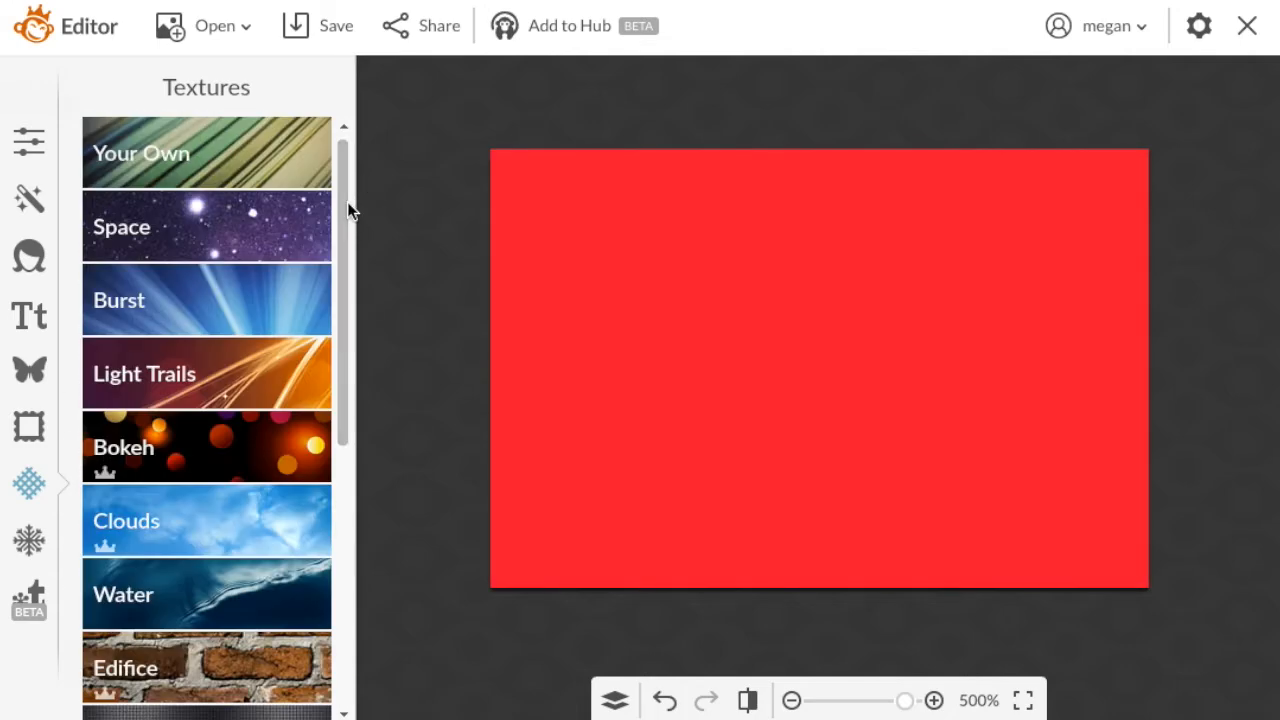
{"action": "left_click", "coordinate": [293, 466]}
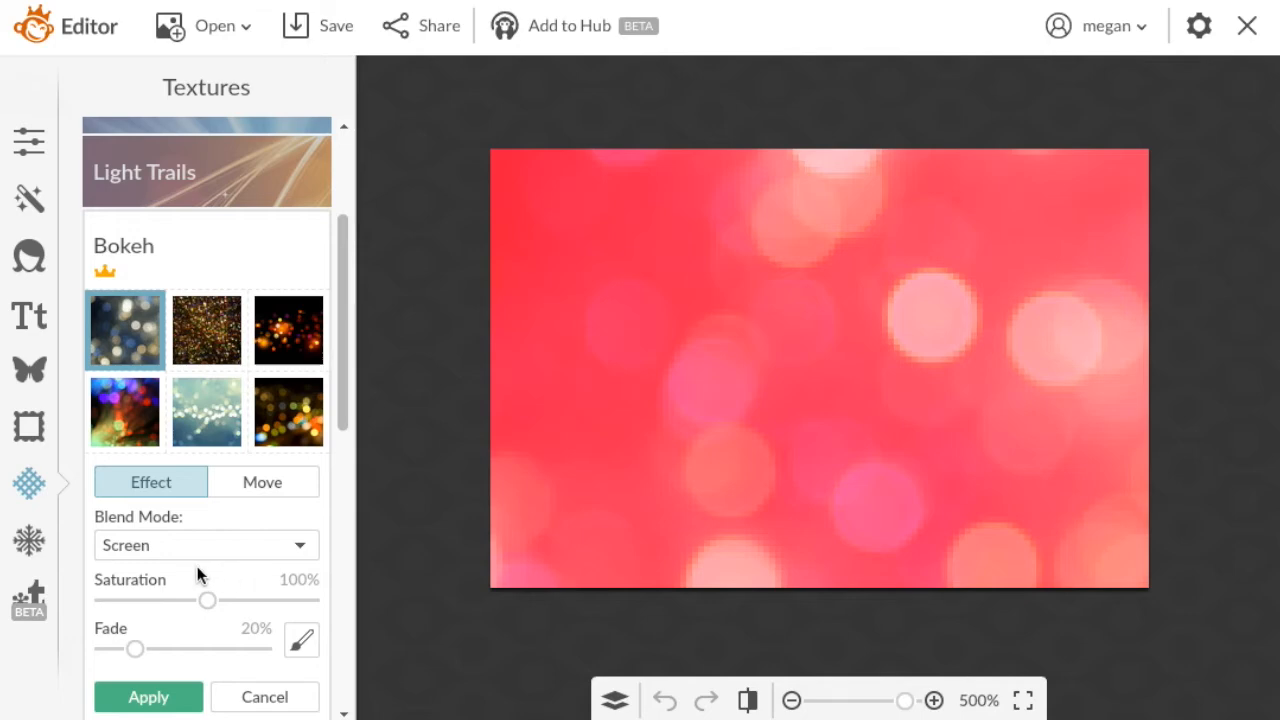
{"action": "left_click_drag", "start_coordinate": [201, 594], "coordinate": [162, 594]}
{"action": "left_click_drag", "start_coordinate": [134, 648], "coordinate": [198, 650]}
{"action": "left_click", "coordinate": [209, 416]}
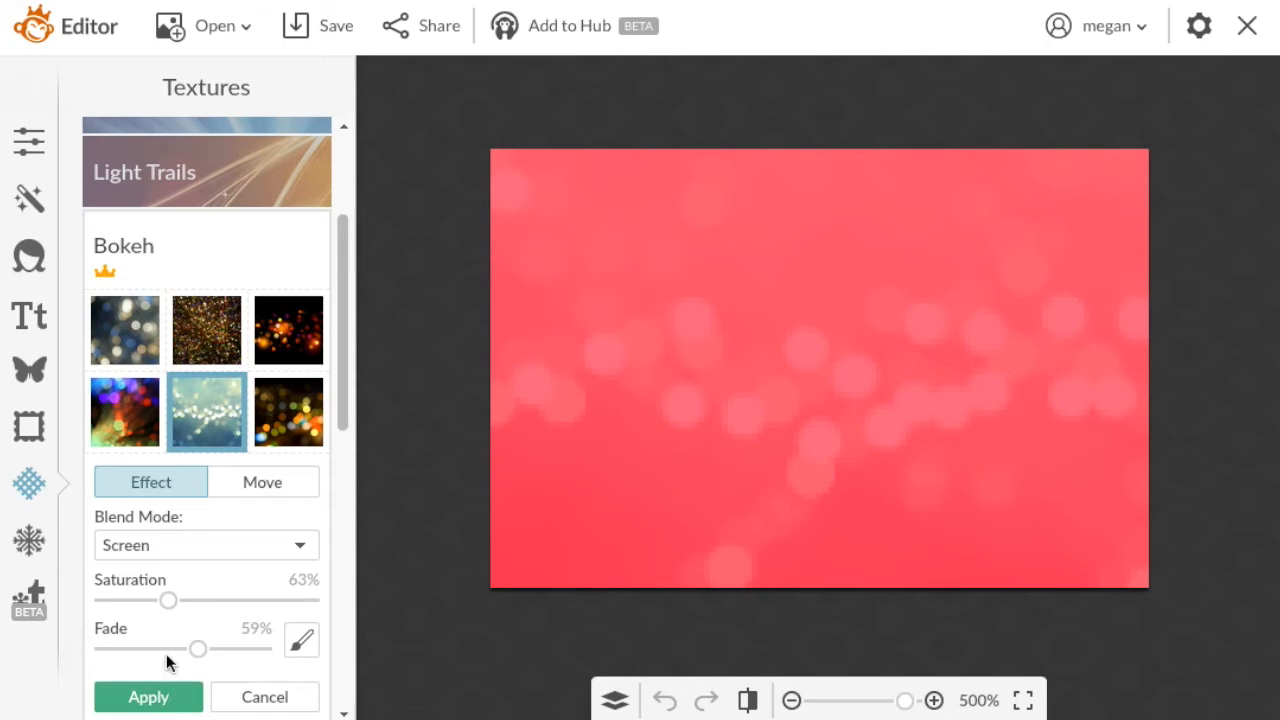
{"action": "left_click", "coordinate": [177, 697]}
Examine the textured canvas at several zoom levels from 50% to 400%.
{"action": "left_click", "coordinate": [857, 700]}
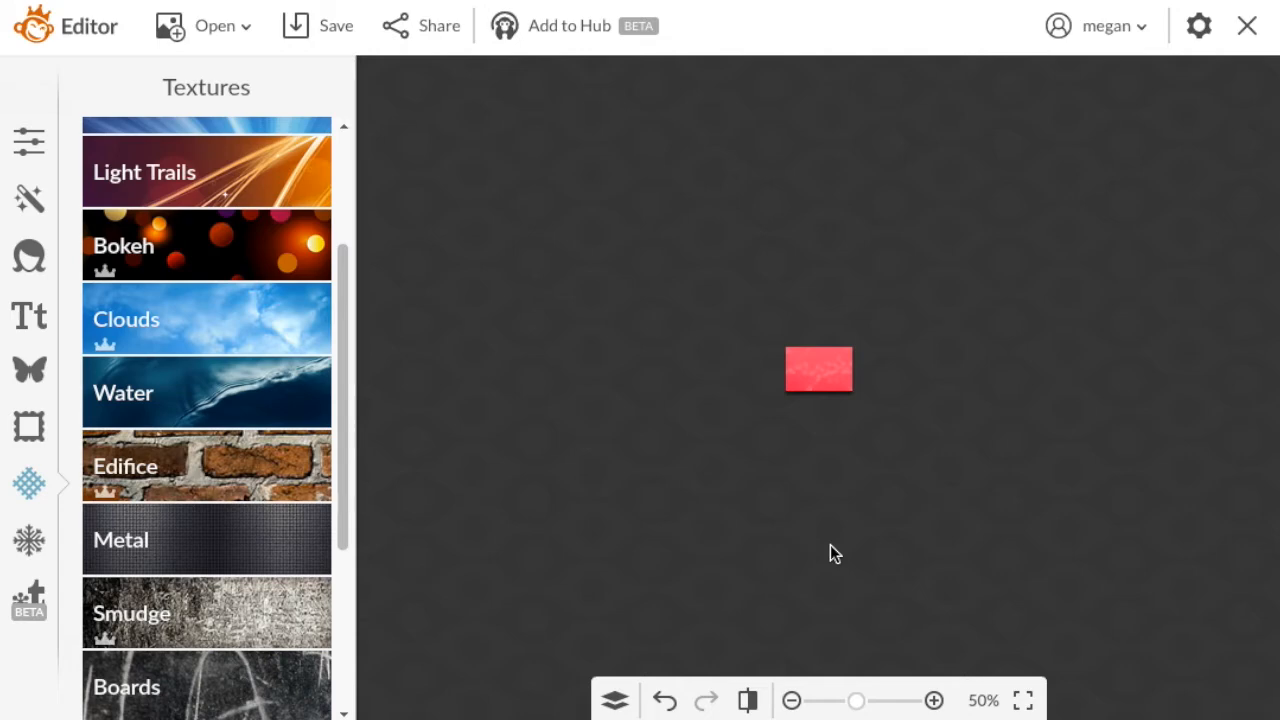
{"action": "left_click", "coordinate": [934, 700]}
{"action": "left_click", "coordinate": [934, 700]}
{"action": "left_click", "coordinate": [934, 700]}
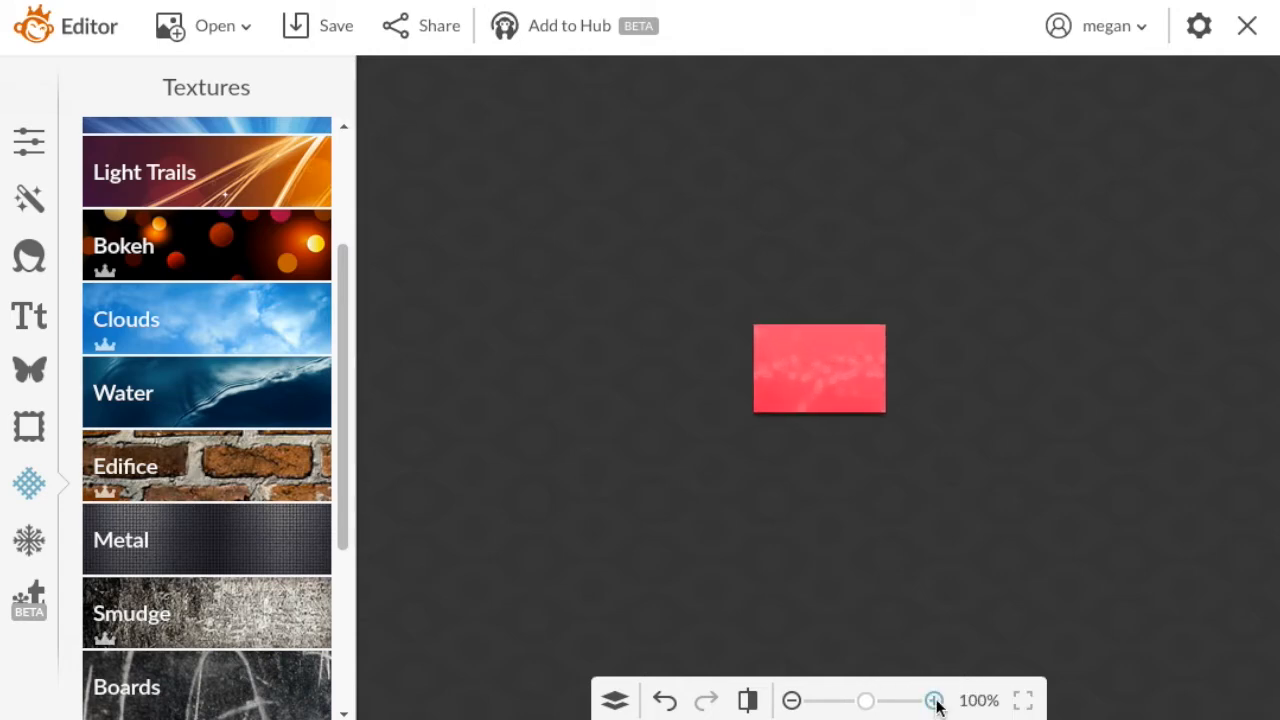
{"action": "left_click", "coordinate": [934, 700]}
{"action": "left_click", "coordinate": [934, 700]}
{"action": "left_click", "coordinate": [934, 700]}
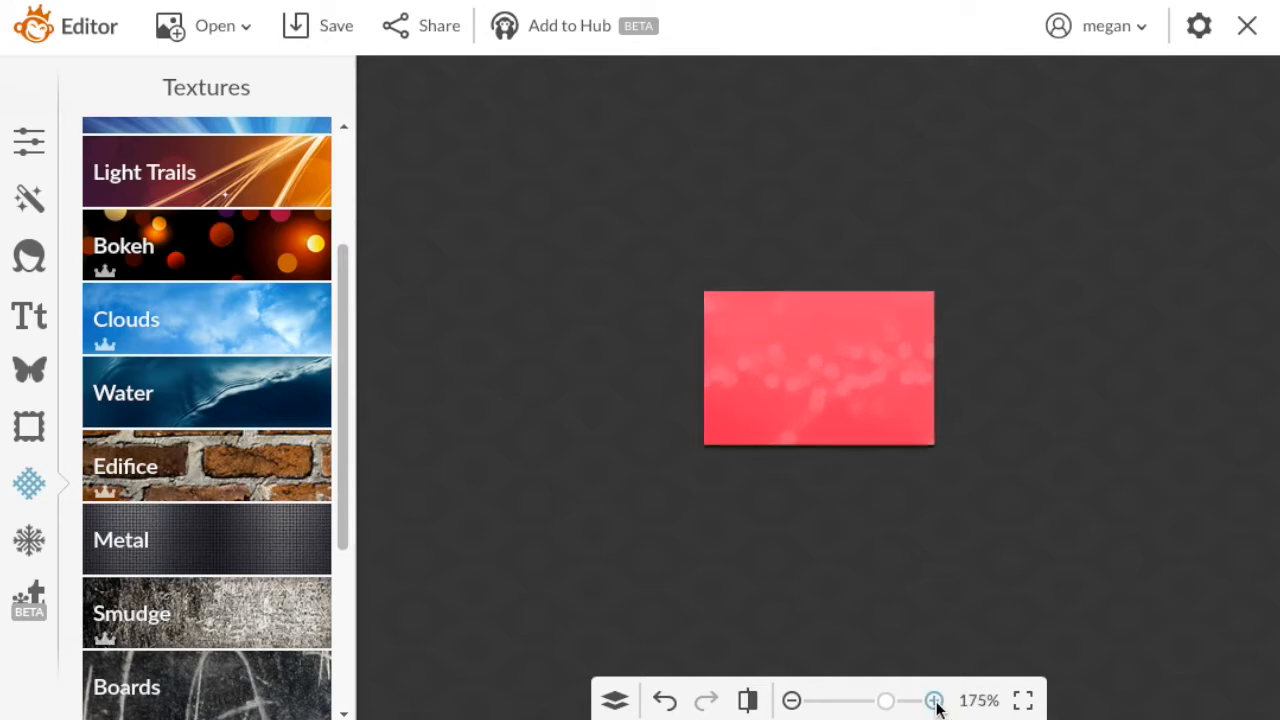
{"action": "left_click", "coordinate": [934, 700]}
{"action": "left_click", "coordinate": [934, 700]}
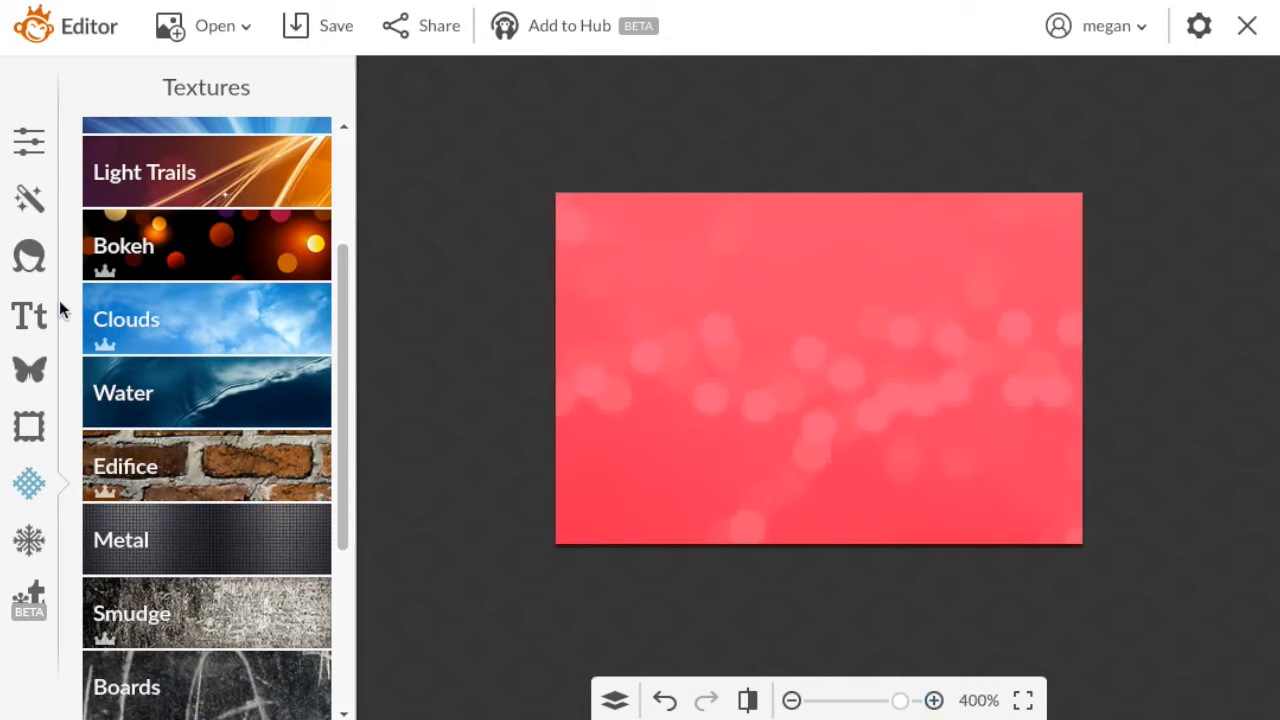
Add the black chevron from the basic Arrows overlays, scale it down and place it at the canvas's left side.
{"action": "left_click", "coordinate": [12, 371]}
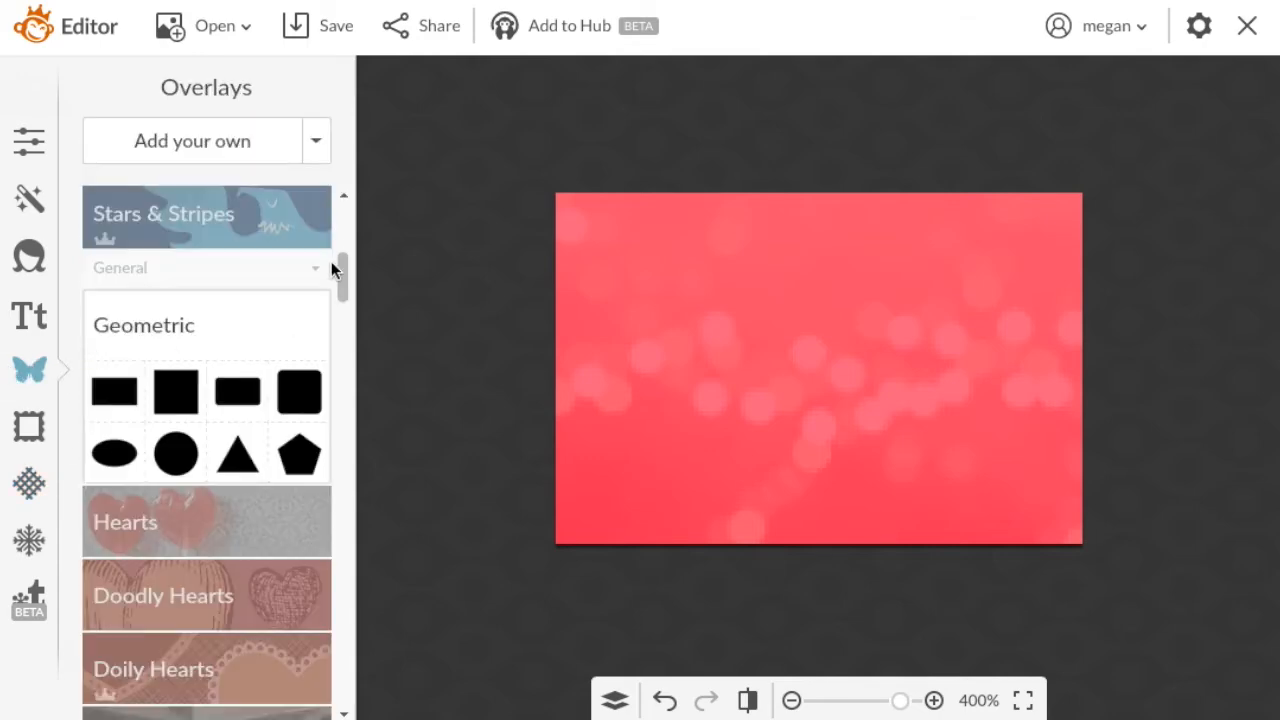
{"action": "left_click_drag", "start_coordinate": [346, 263], "coordinate": [346, 335]}
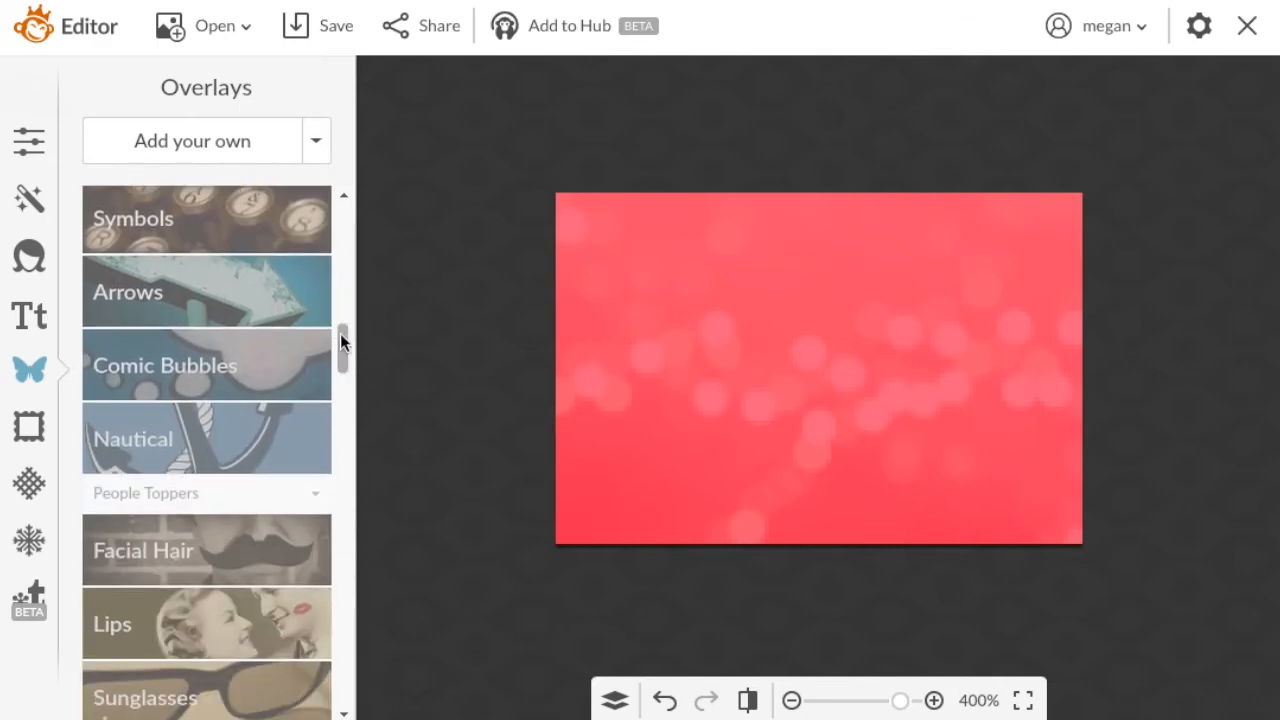
{"action": "left_click", "coordinate": [287, 293]}
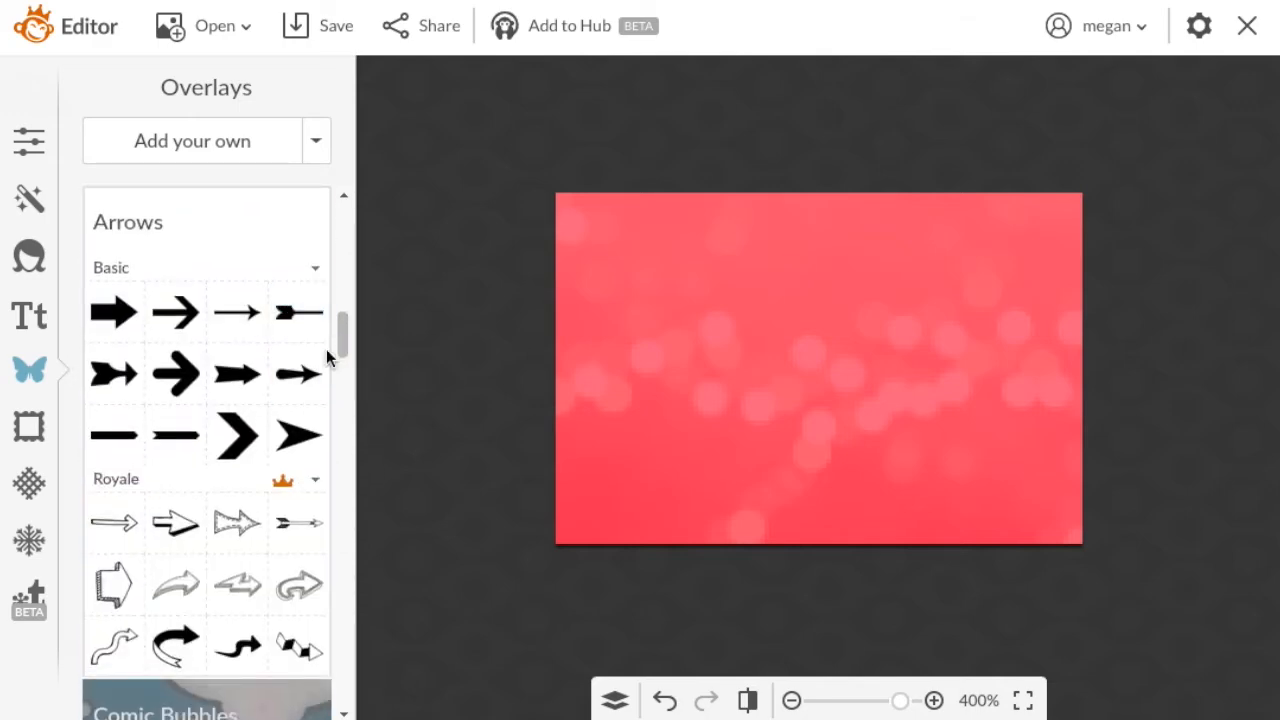
{"action": "left_click_drag", "start_coordinate": [465, 372], "coordinate": [737, 344]}
{"action": "left_click_drag", "start_coordinate": [767, 386], "coordinate": [852, 470]}
{"action": "left_click_drag", "start_coordinate": [811, 394], "coordinate": [689, 363]}
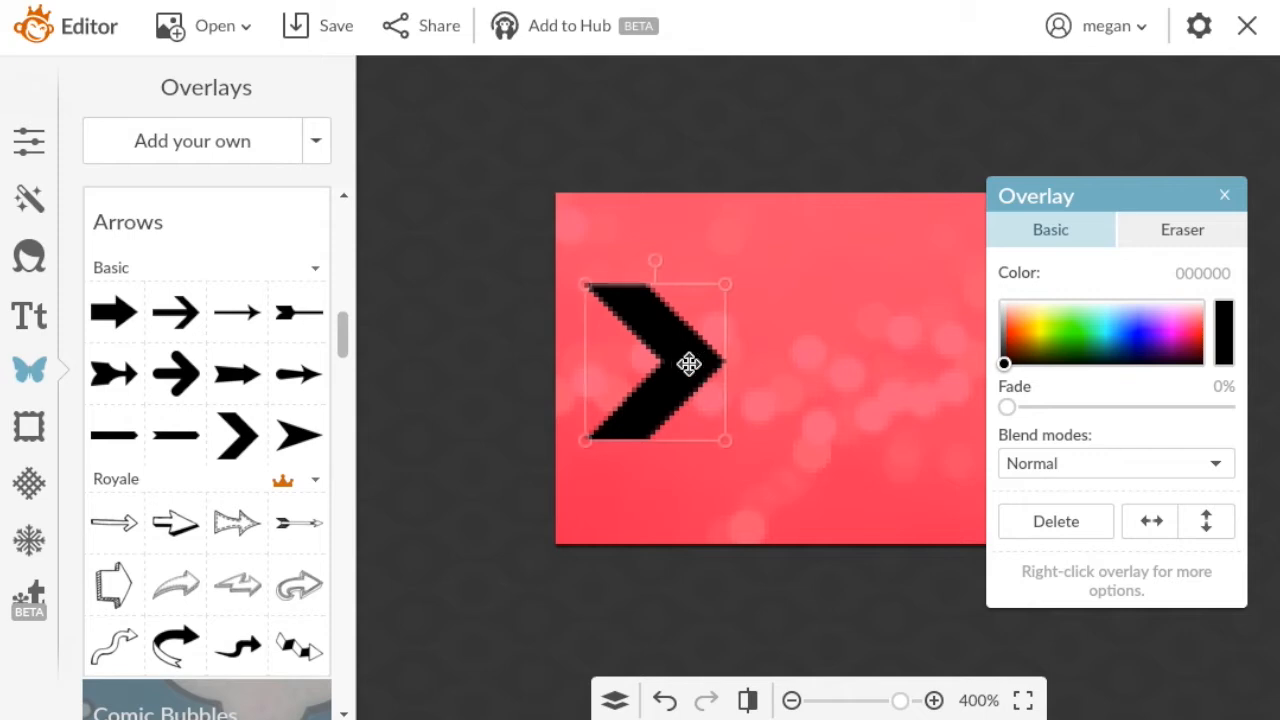
{"action": "left_click", "coordinate": [851, 443]}
Add the text "Join Now!" in Hoefler Text at size 15.
{"action": "left_click", "coordinate": [22, 320]}
{"action": "left_click", "coordinate": [220, 390]}
{"action": "left_click", "coordinate": [280, 122]}
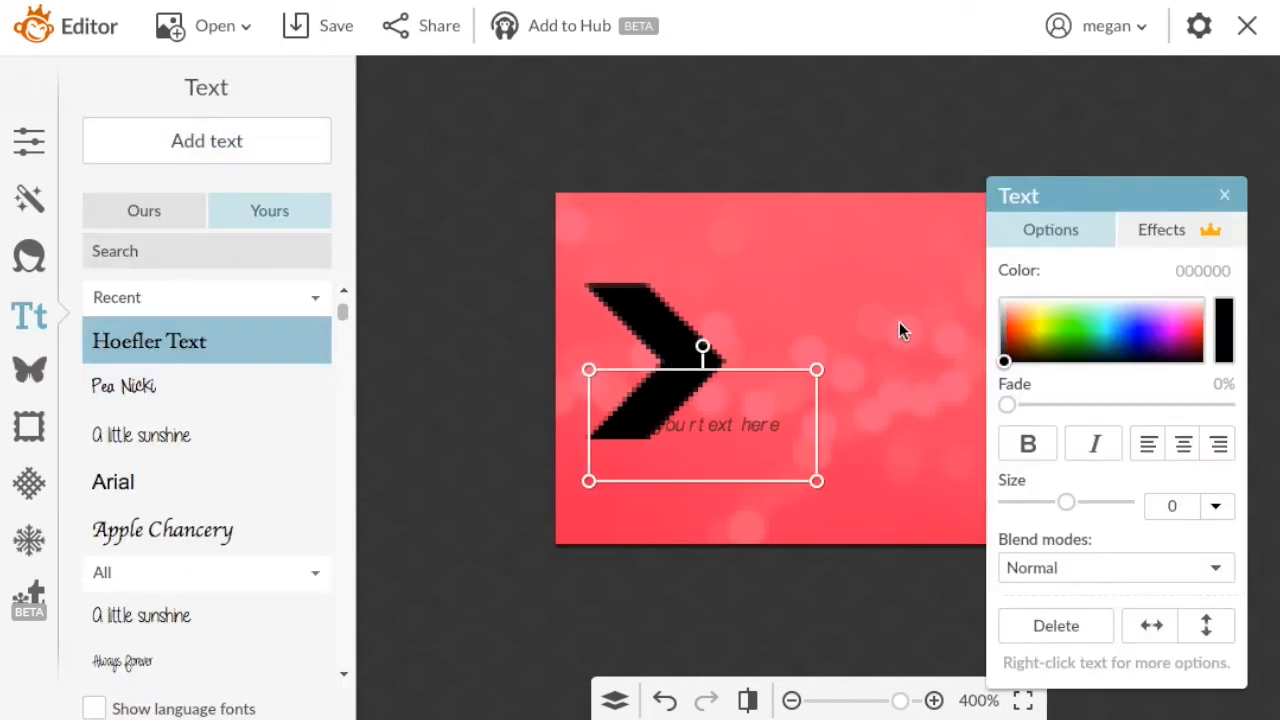
{"action": "double_click", "coordinate": [776, 399]}
{"action": "type", "text": "Join Now!"}
{"action": "left_click_drag", "start_coordinate": [781, 414], "coordinate": [600, 420]}
{"action": "left_click_drag", "start_coordinate": [1067, 504], "coordinate": [1108, 503]}
{"action": "left_click", "coordinate": [817, 448]}
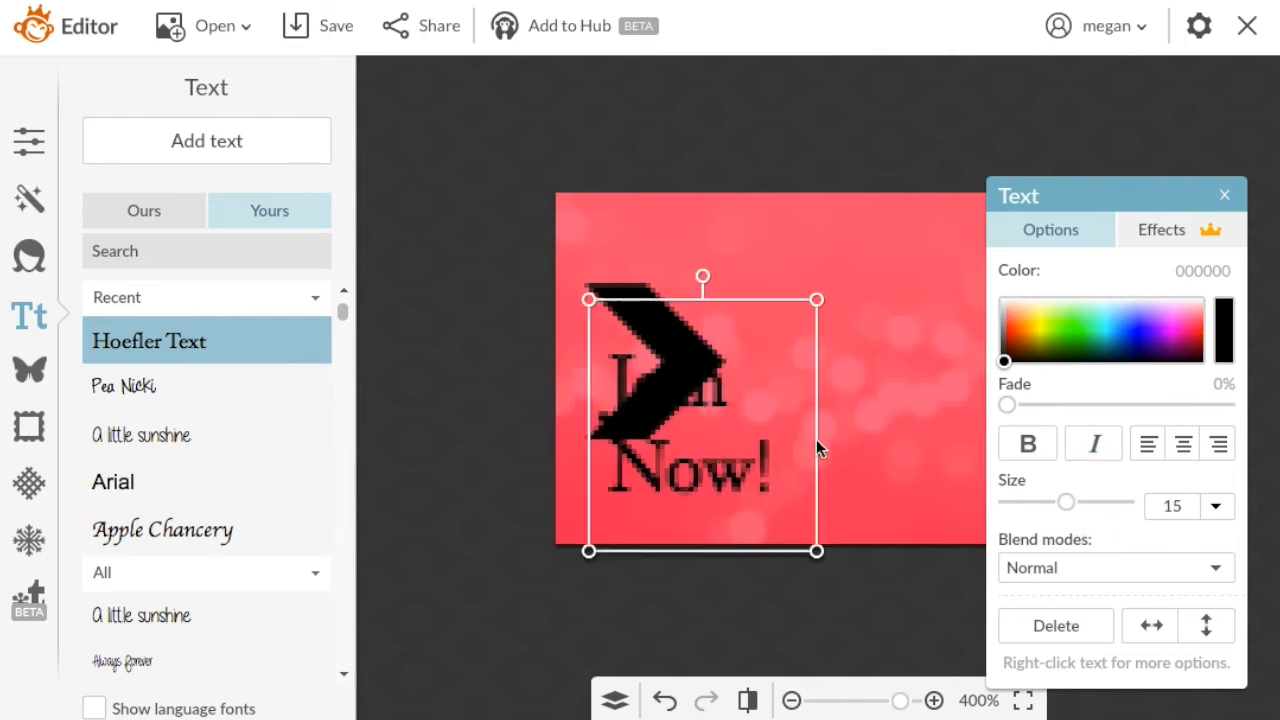
Widen the text box so "Join Now!" fits on one line, and arrange it directly to the right of the chevron.
{"action": "left_click_drag", "start_coordinate": [812, 443], "coordinate": [935, 452]}
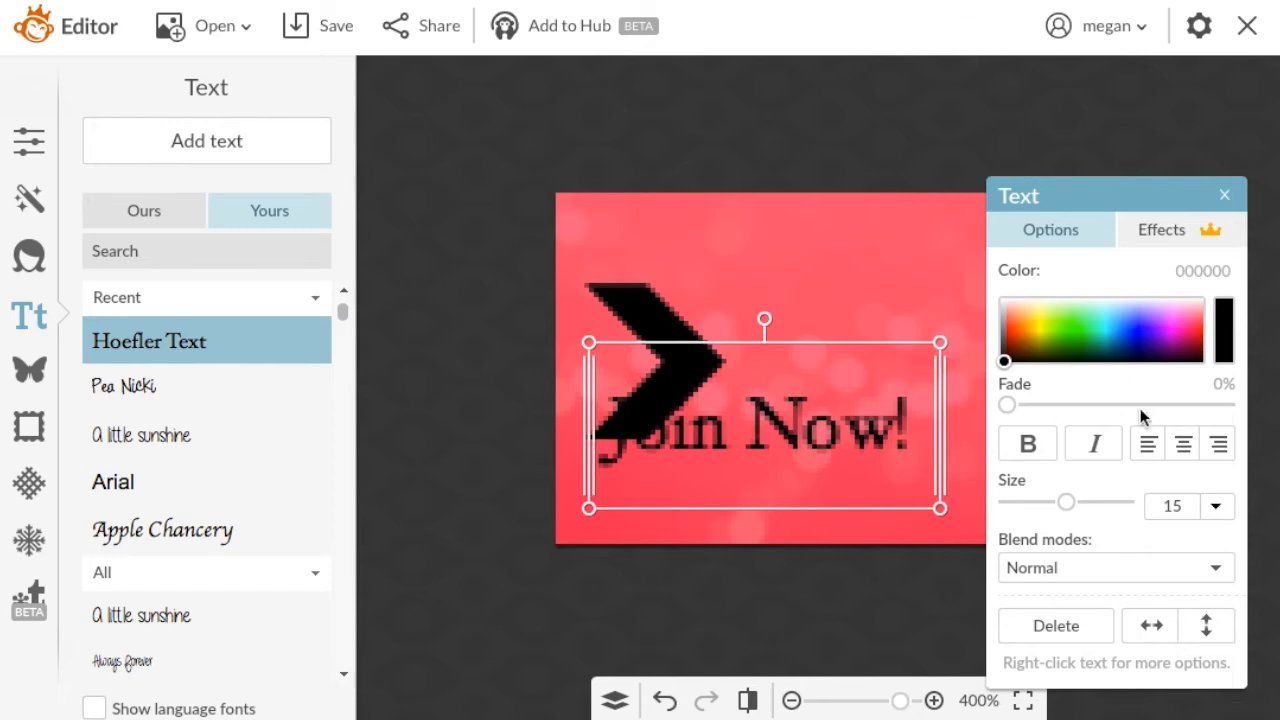
{"action": "left_click_drag", "start_coordinate": [768, 416], "coordinate": [895, 356]}
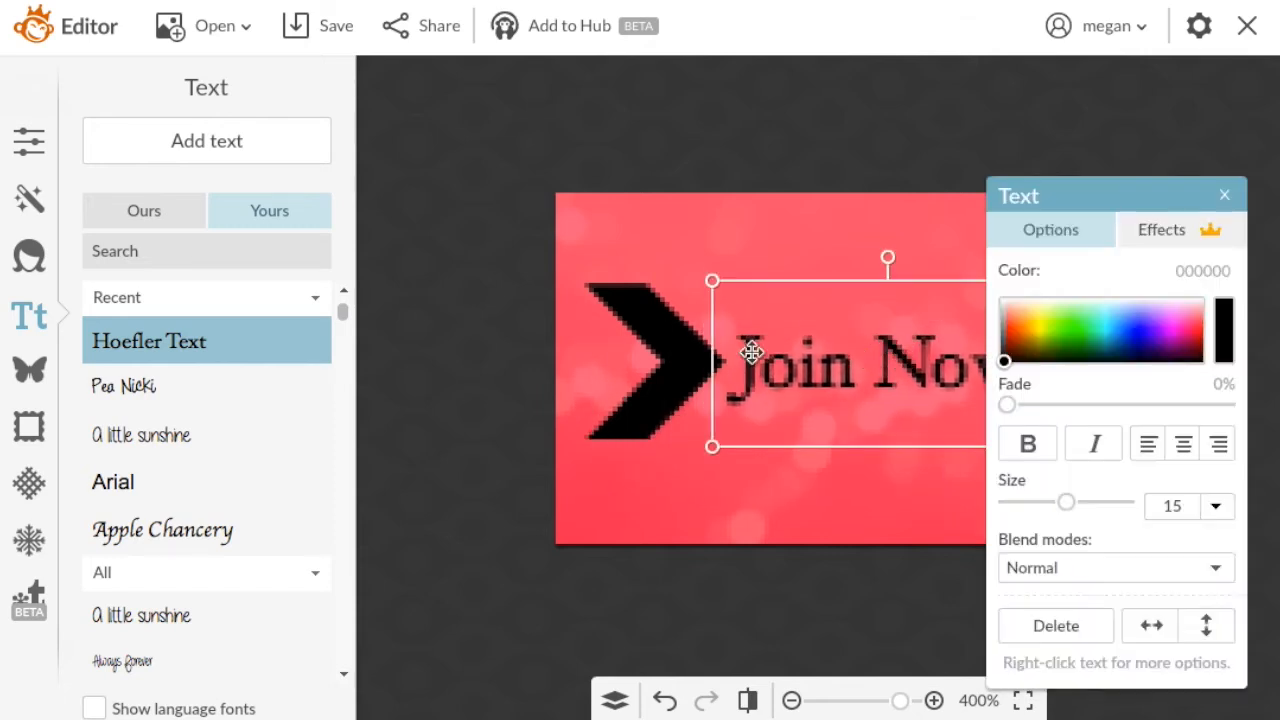
{"action": "left_click", "coordinate": [656, 370]}
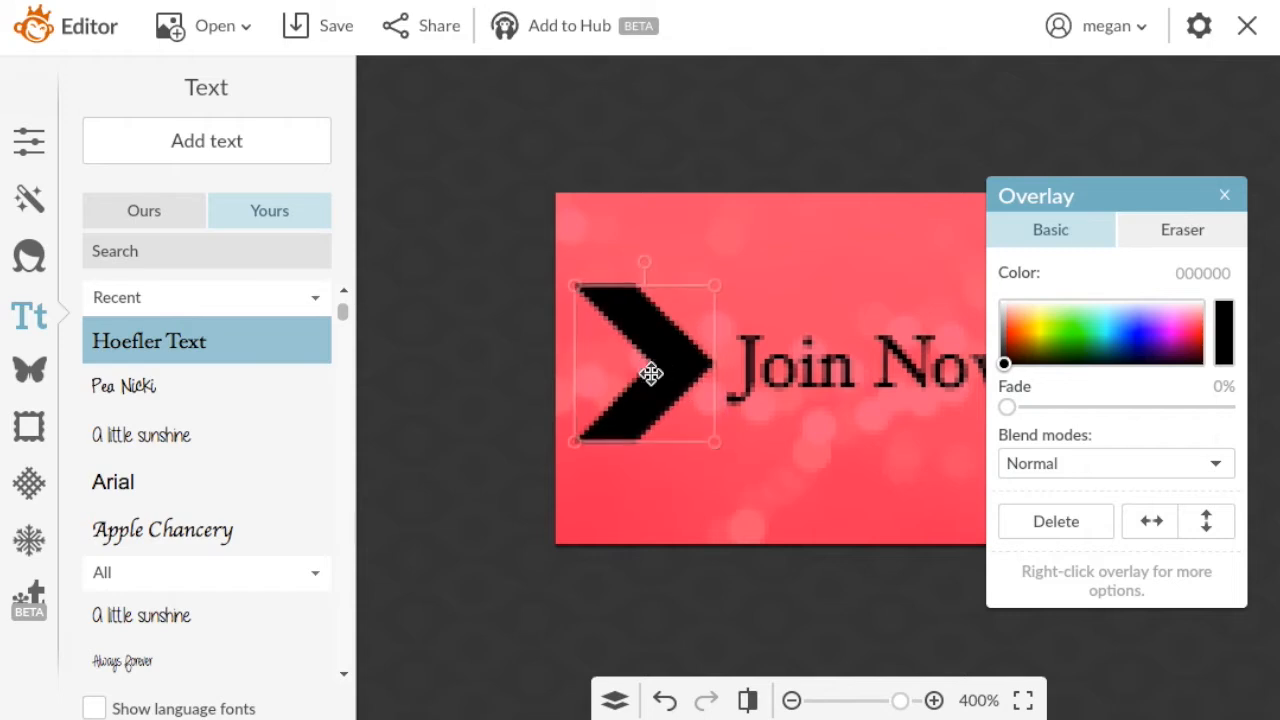
{"action": "left_click_drag", "start_coordinate": [866, 373], "coordinate": [863, 372]}
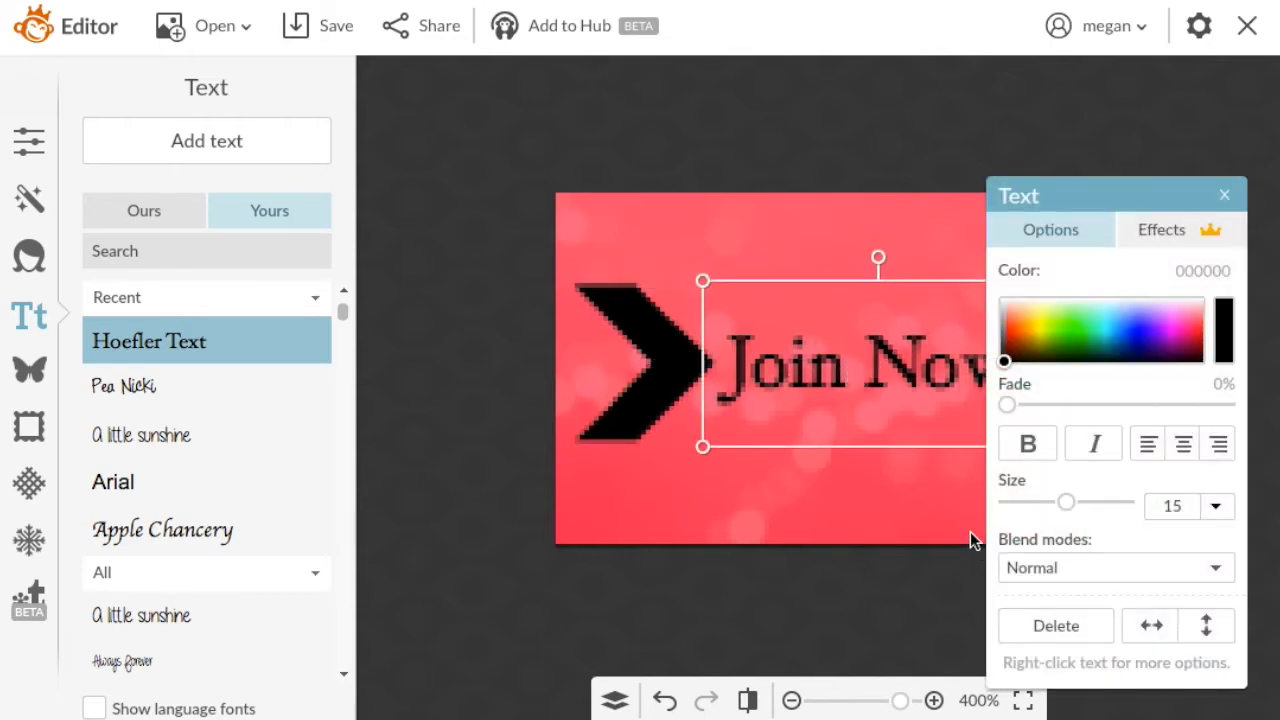
{"action": "left_click", "coordinate": [822, 220]}
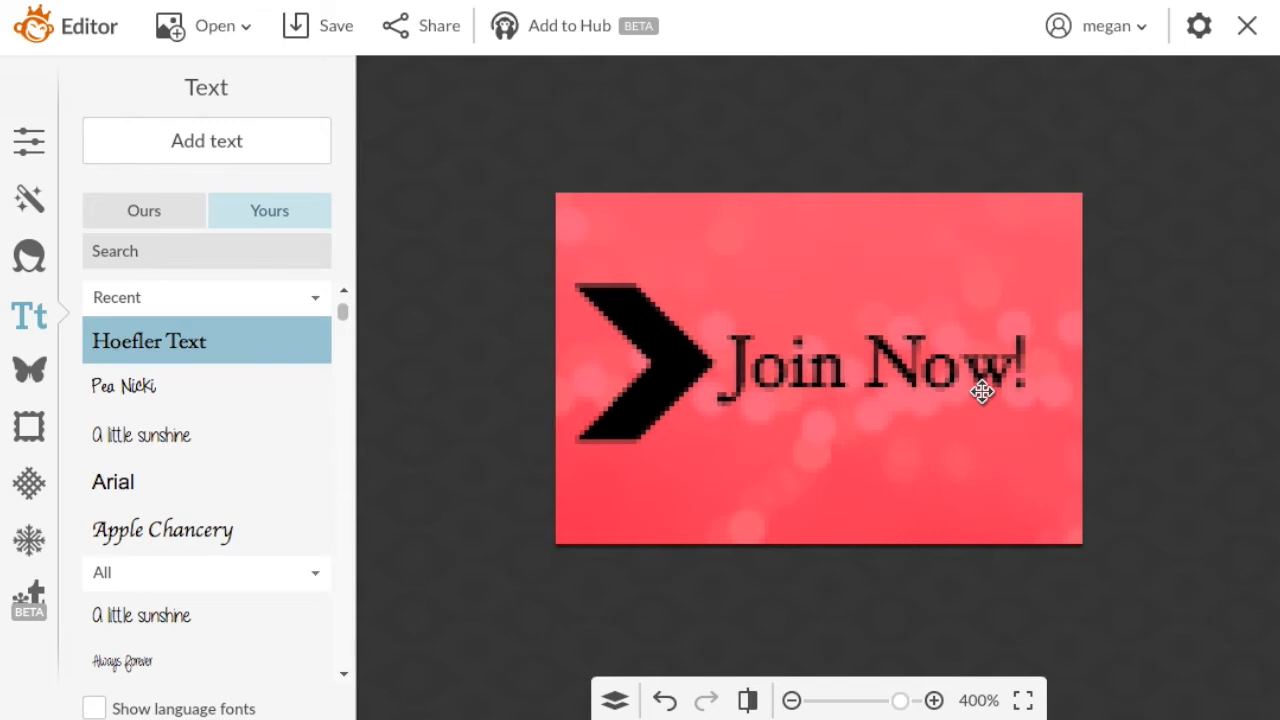
Break the "Join Now!" text into two lines after "Join".
{"action": "left_click", "coordinate": [1008, 506]}
{"action": "left_click", "coordinate": [953, 378]}
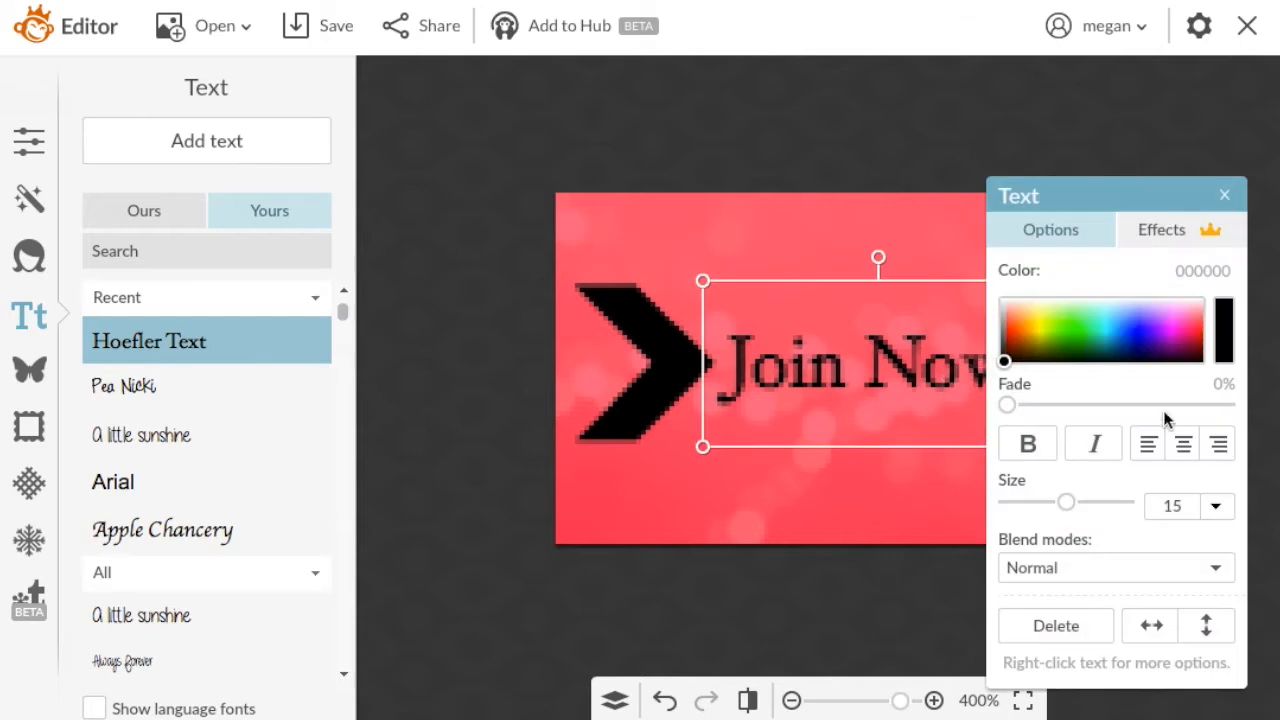
{"action": "double_click", "coordinate": [872, 356]}
{"action": "left_click", "coordinate": [862, 360]}
{"action": "key", "text": "Return"}
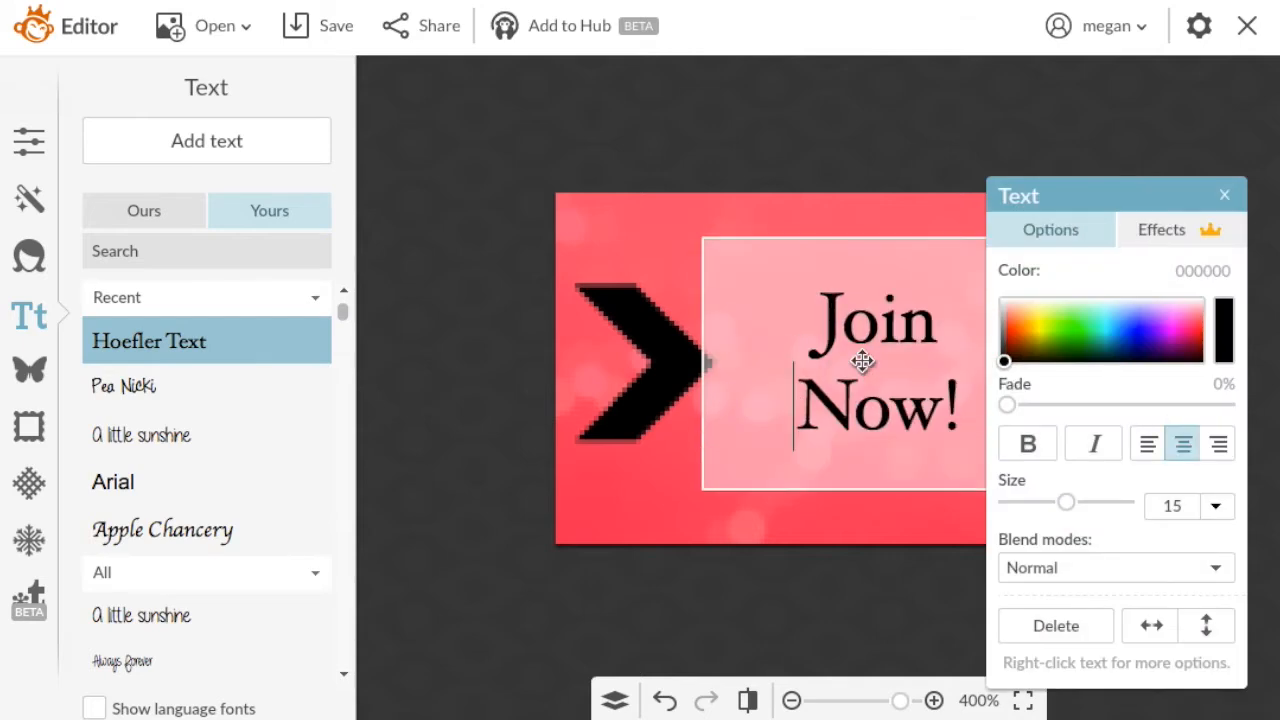
{"action": "left_click", "coordinate": [829, 540]}
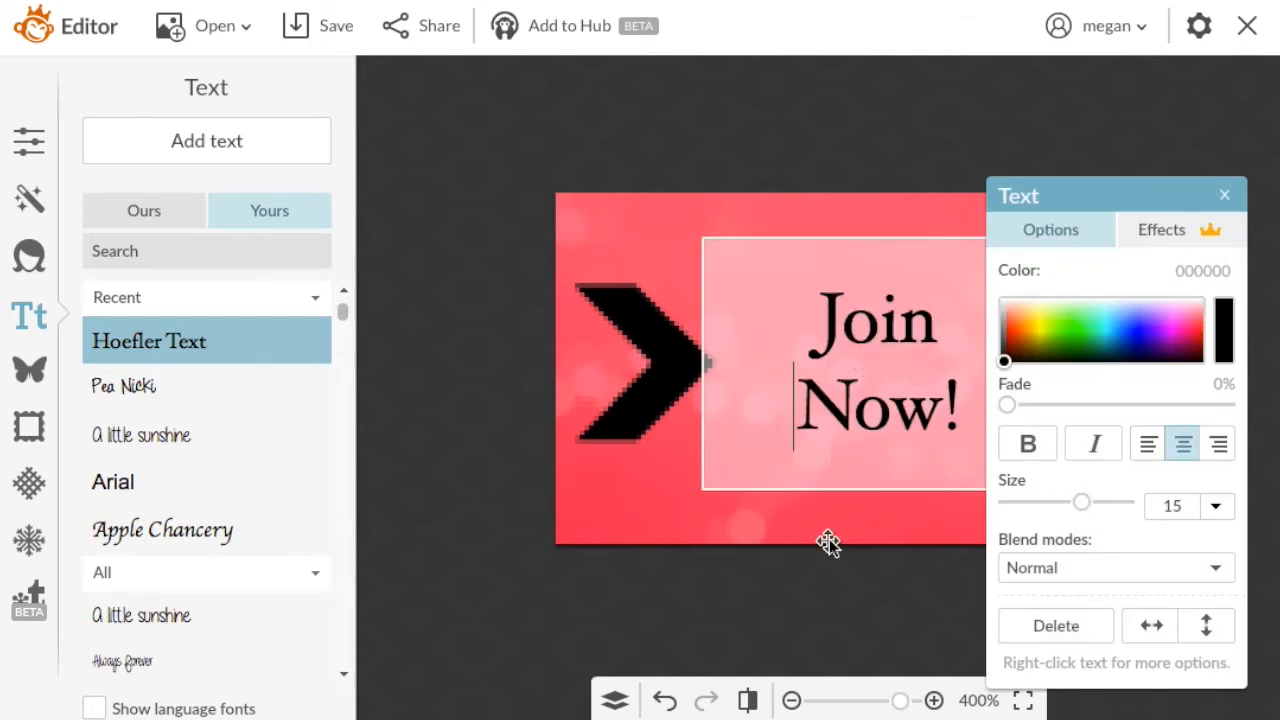
Enlarge the "Join Now!" text to size 24 and move it left, close to the chevron.
{"action": "double_click", "coordinate": [826, 390]}
{"action": "left_click_drag", "start_coordinate": [1066, 502], "coordinate": [1086, 502]}
{"action": "left_click", "coordinate": [921, 398]}
{"action": "left_click", "coordinate": [663, 458]}
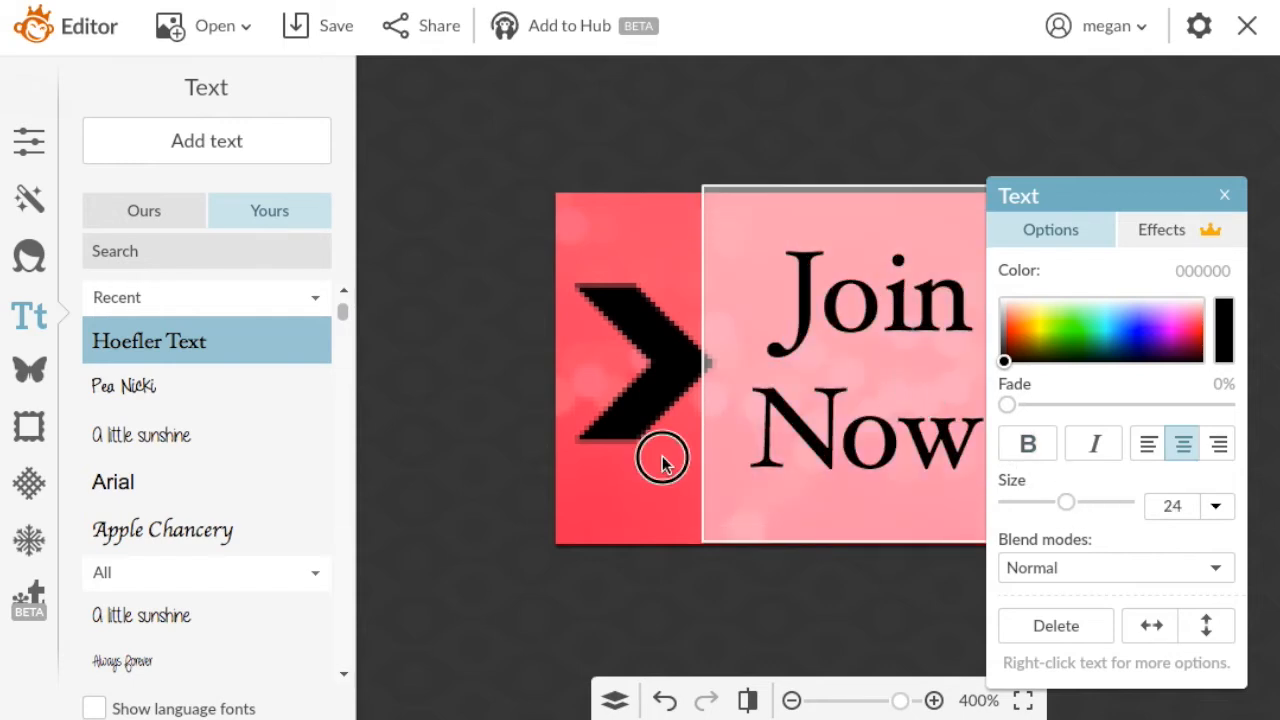
{"action": "left_click_drag", "start_coordinate": [838, 446], "coordinate": [800, 443]}
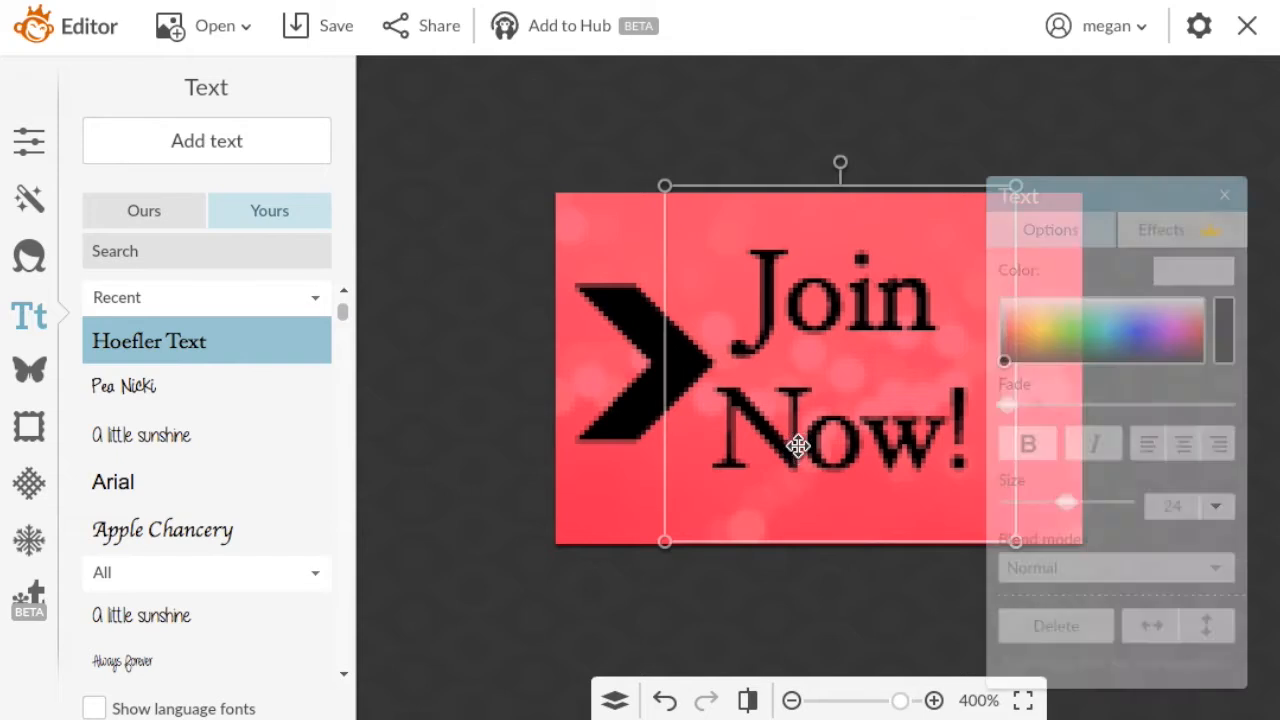
{"action": "left_click", "coordinate": [609, 494]}
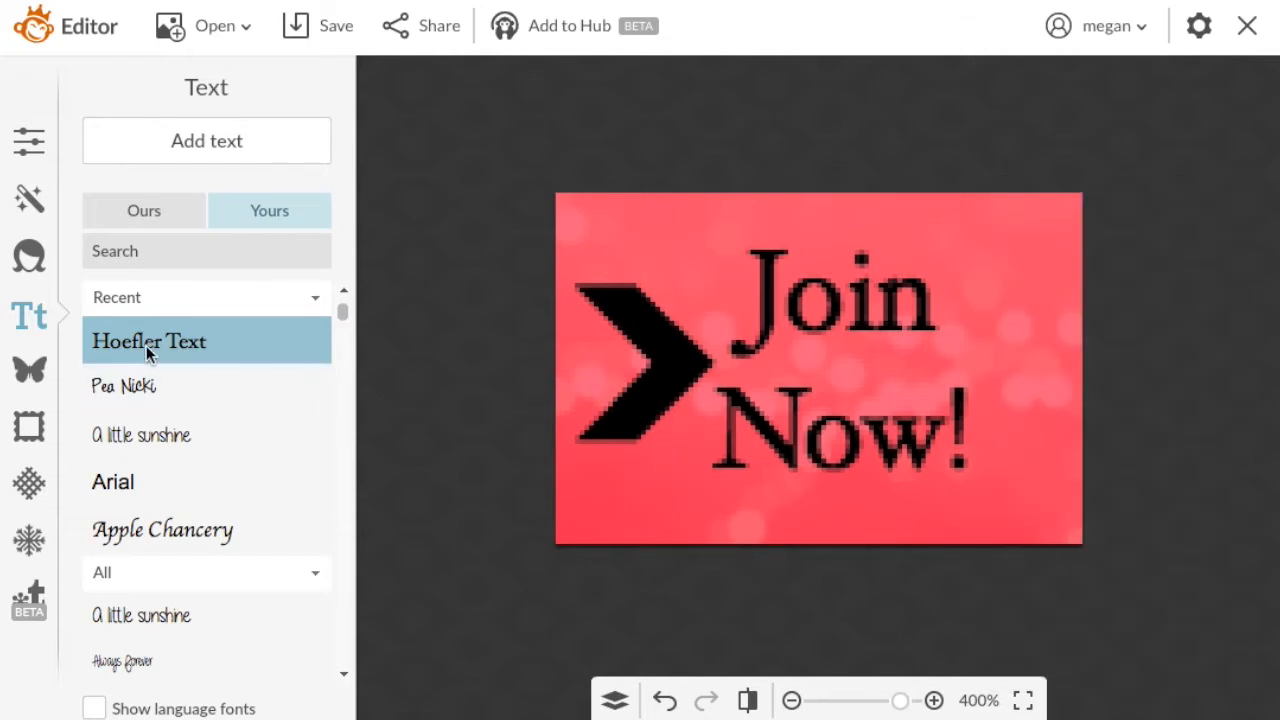
Duplicate the chevron overlay, flip the copy horizontally and place it level with the original, point to point.
{"action": "left_click", "coordinate": [29, 369]}
{"action": "left_click", "coordinate": [237, 435]}
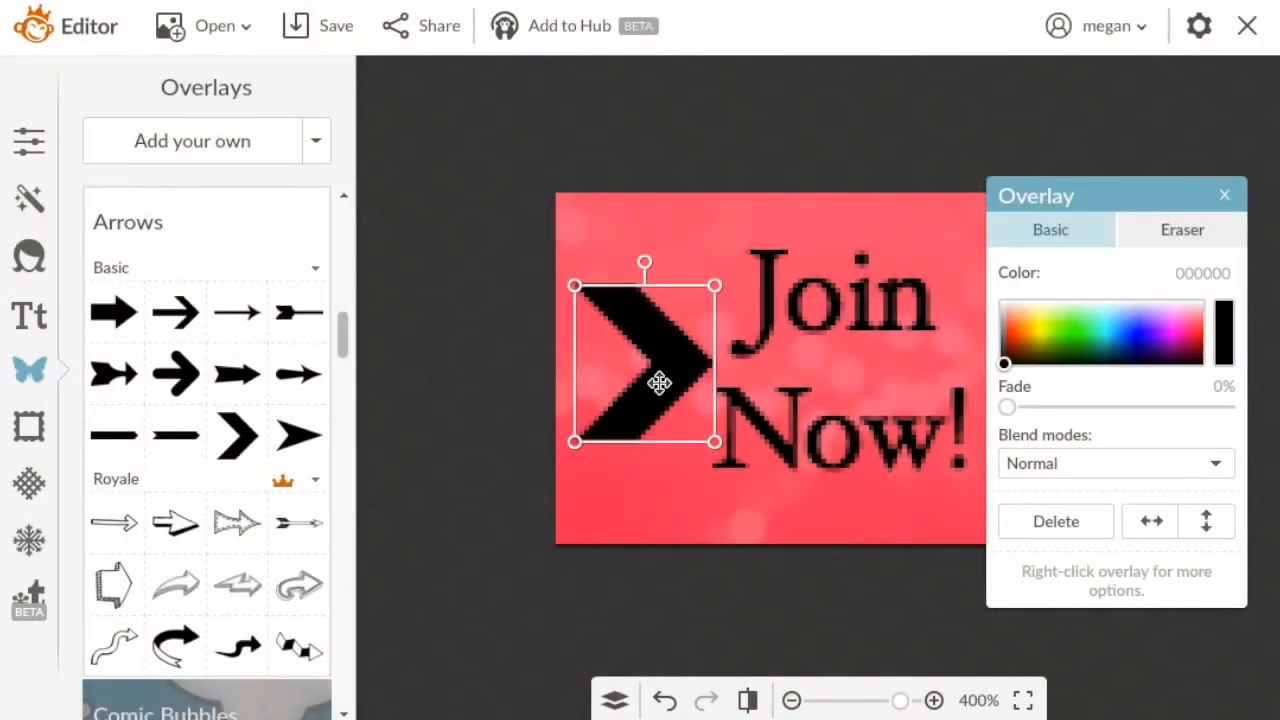
{"action": "right_click", "coordinate": [660, 384]}
{"action": "left_click", "coordinate": [692, 544]}
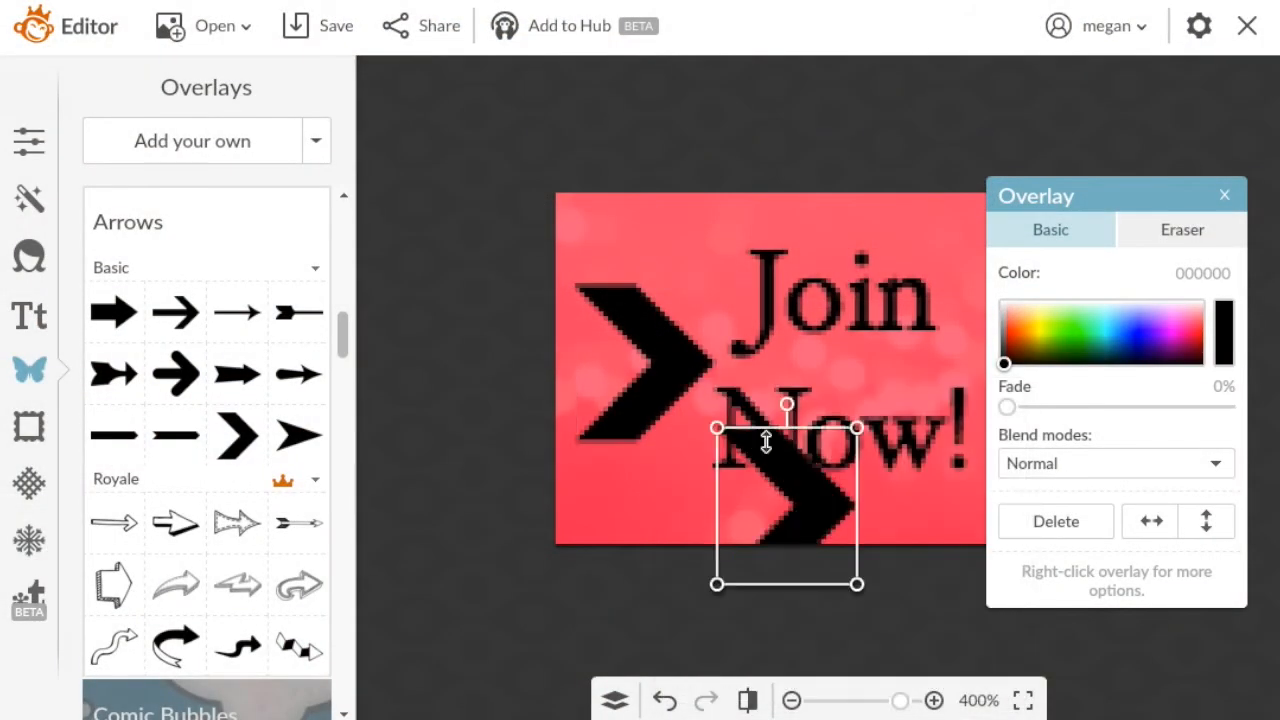
{"action": "left_click_drag", "start_coordinate": [791, 497], "coordinate": [761, 362]}
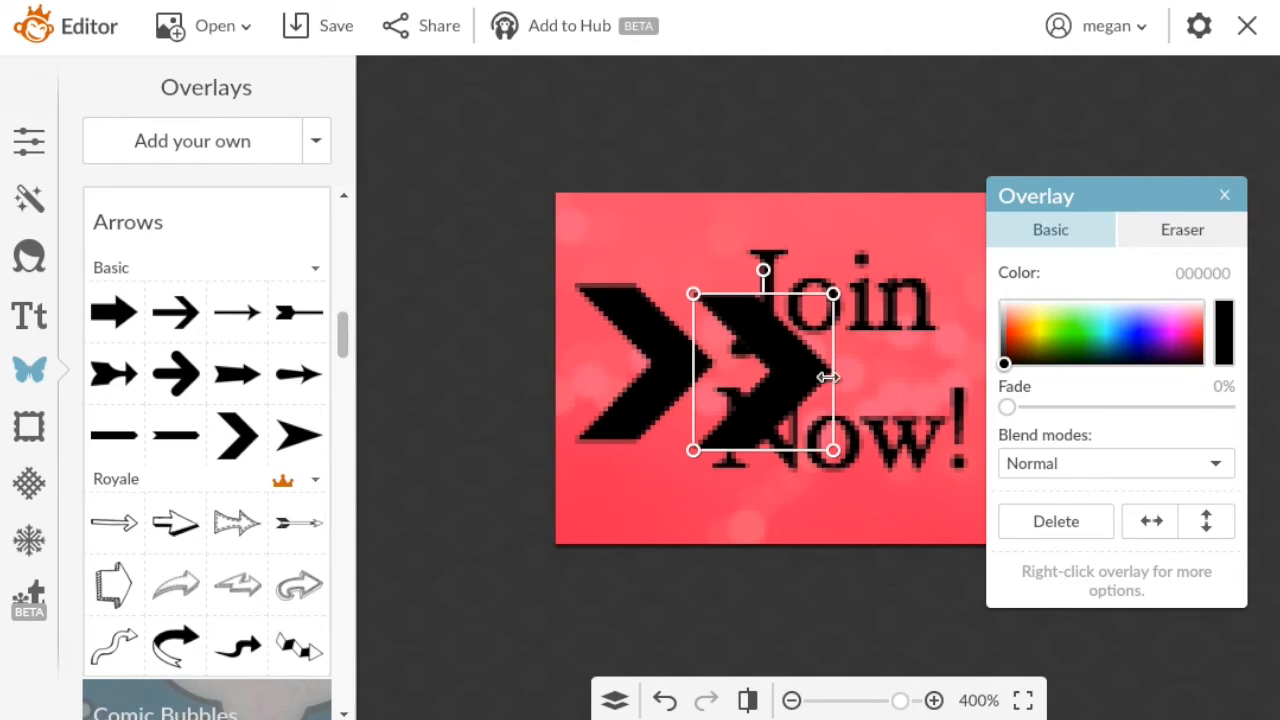
{"action": "left_click", "coordinate": [1148, 521]}
{"action": "left_click_drag", "start_coordinate": [757, 354], "coordinate": [766, 352]}
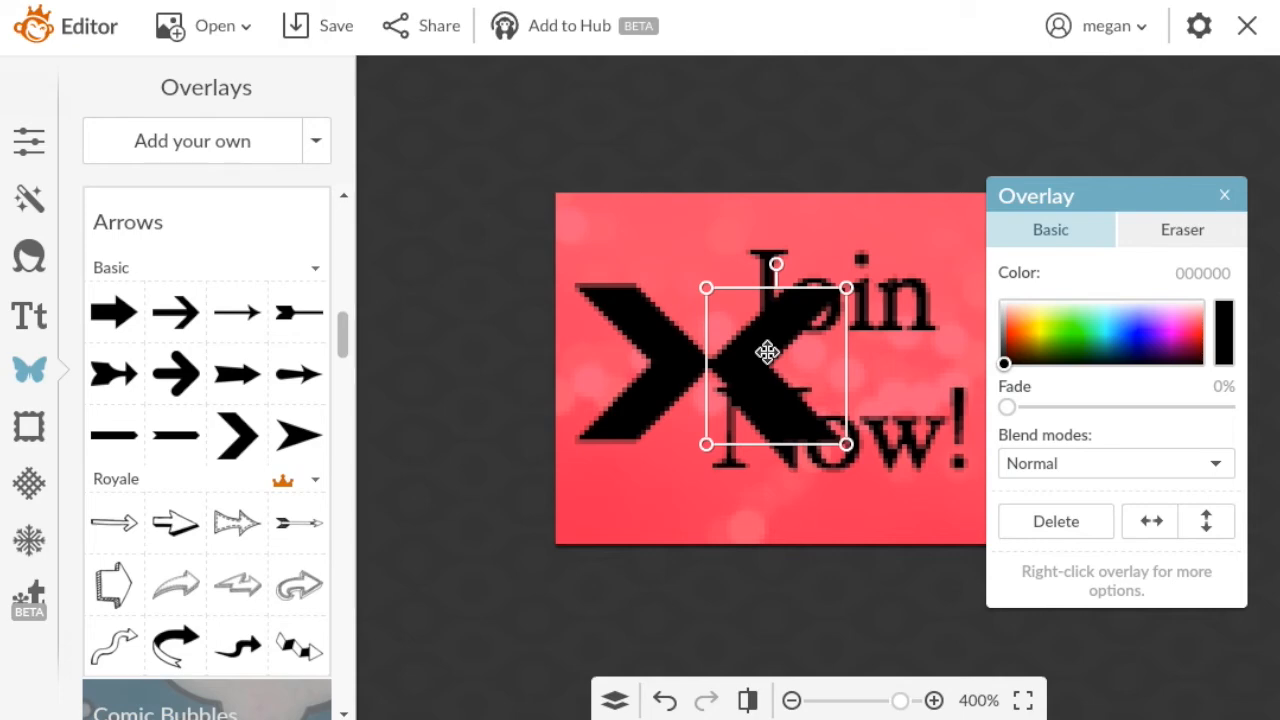
Shift the flipped chevron horizontally across the text to the right edge of the canvas.
{"action": "left_click_drag", "start_coordinate": [1136, 198], "coordinate": [437, 194]}
{"action": "left_click", "coordinate": [880, 345]}
{"action": "left_click", "coordinate": [759, 356]}
{"action": "left_click", "coordinate": [607, 505]}
{"action": "left_click", "coordinate": [754, 372]}
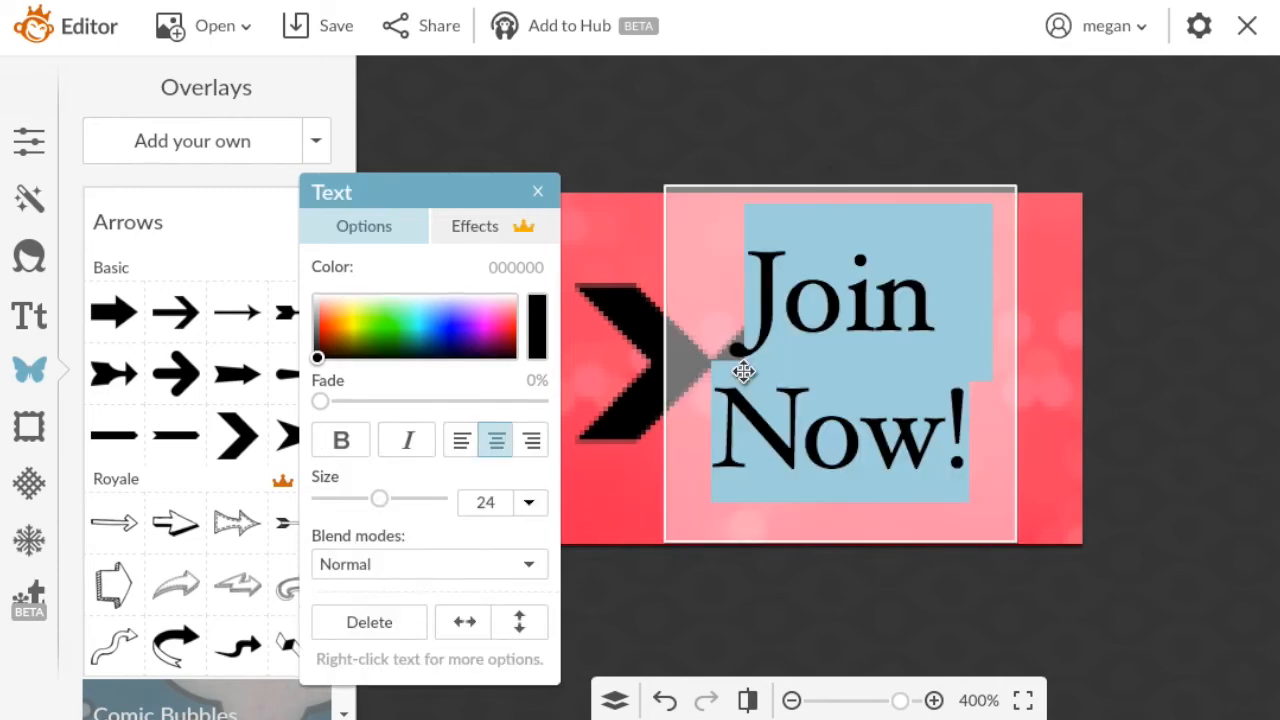
{"action": "left_click", "coordinate": [606, 224]}
{"action": "left_click", "coordinate": [537, 192]}
{"action": "left_click", "coordinate": [733, 359]}
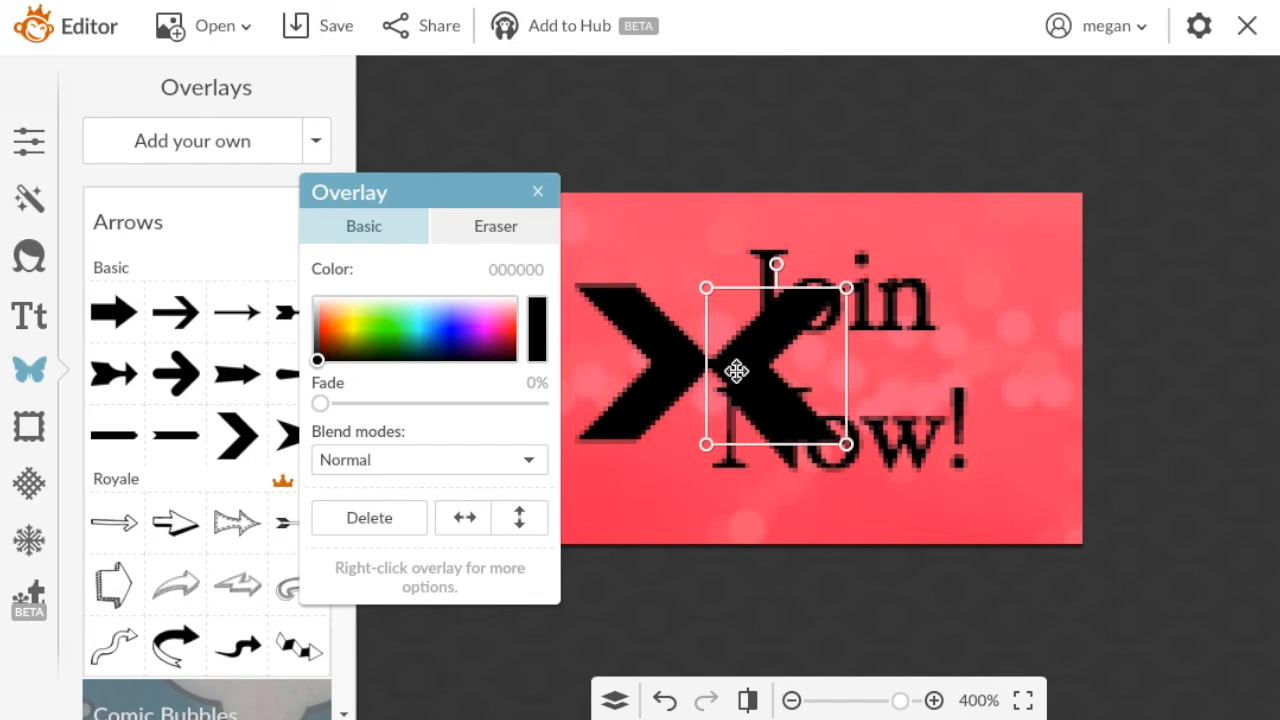
{"action": "key", "text": "Right"}
{"action": "key", "text": "Right"}
{"action": "key", "text": "Right"}
{"action": "key", "text": "Right"}
{"action": "key", "text": "Right"}
{"action": "key", "text": "Right"}
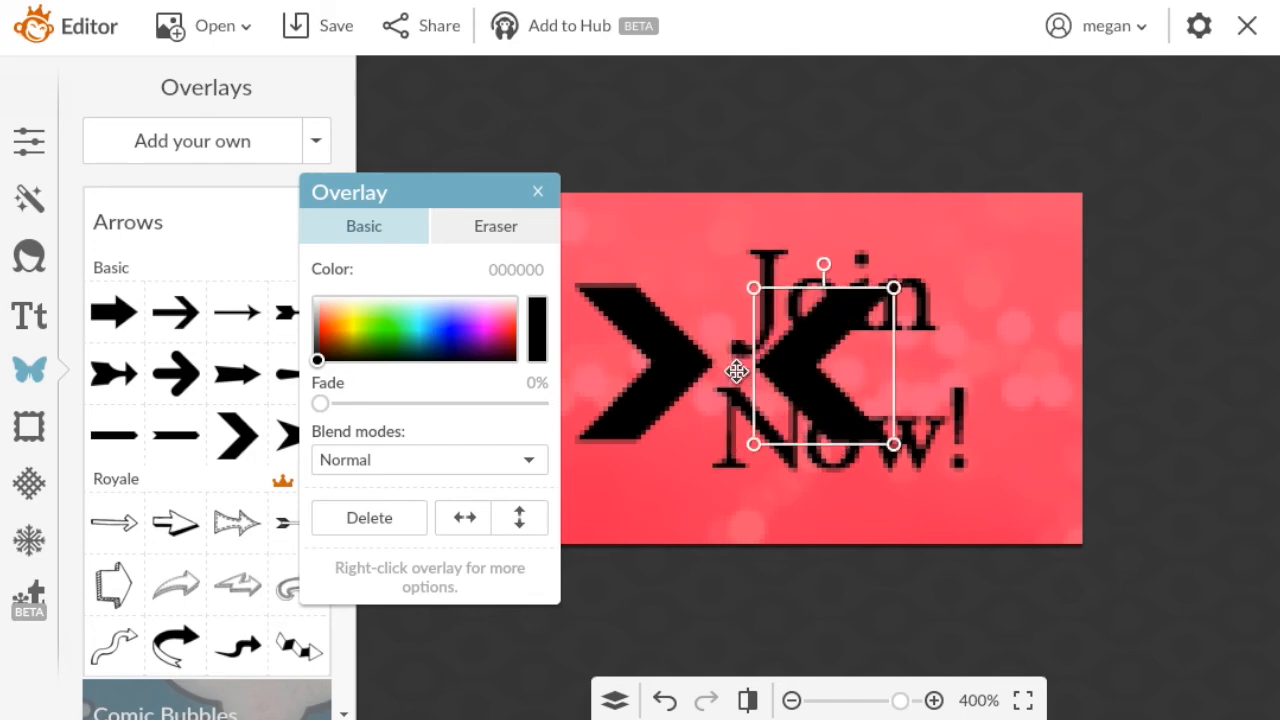
{"action": "key", "text": "Right"}
{"action": "key", "text": "Right"}
{"action": "key", "text": "Right"}
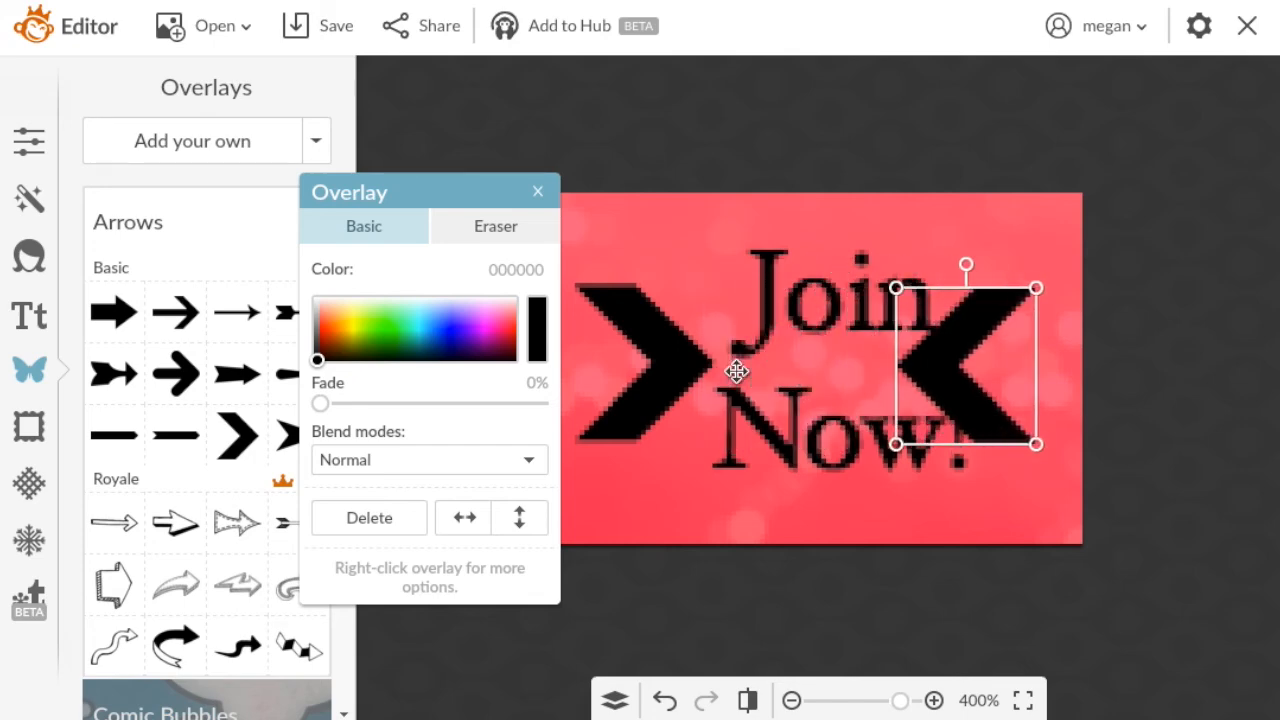
{"action": "key", "text": "Right"}
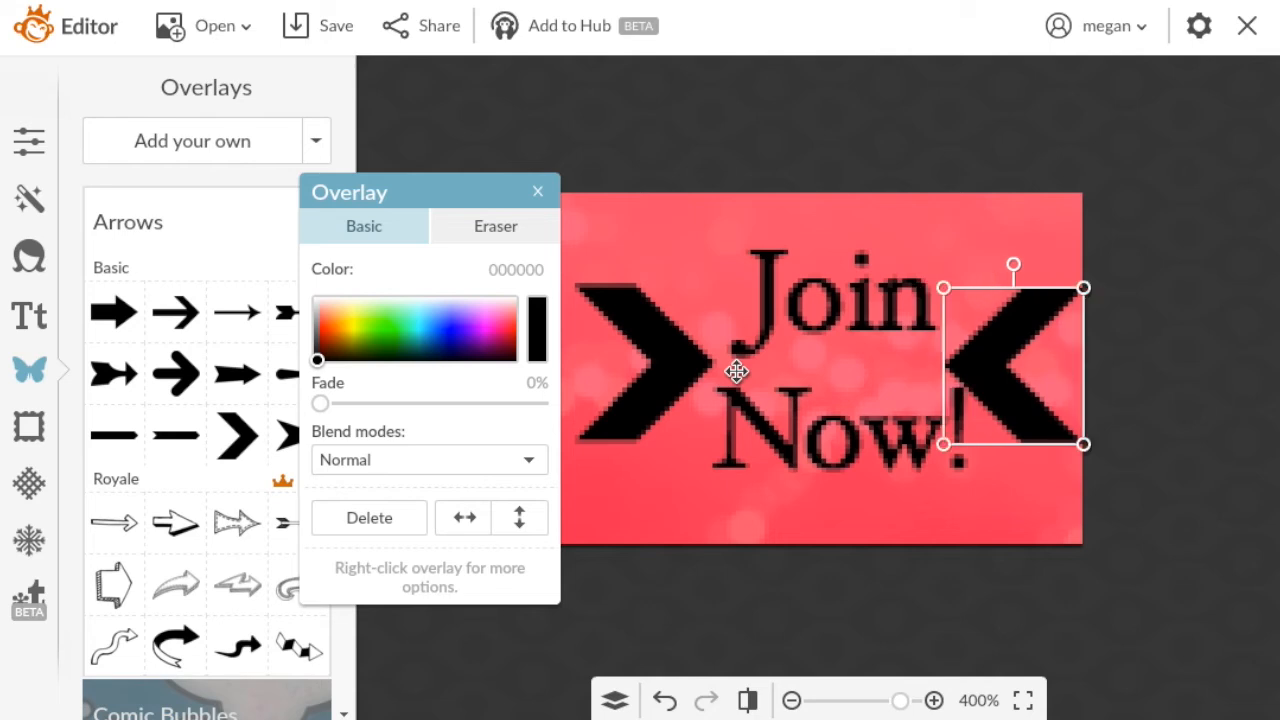
Shift the original chevron to the canvas's left edge and centre the "Join Now!" text between the two chevrons.
{"action": "left_click", "coordinate": [634, 374]}
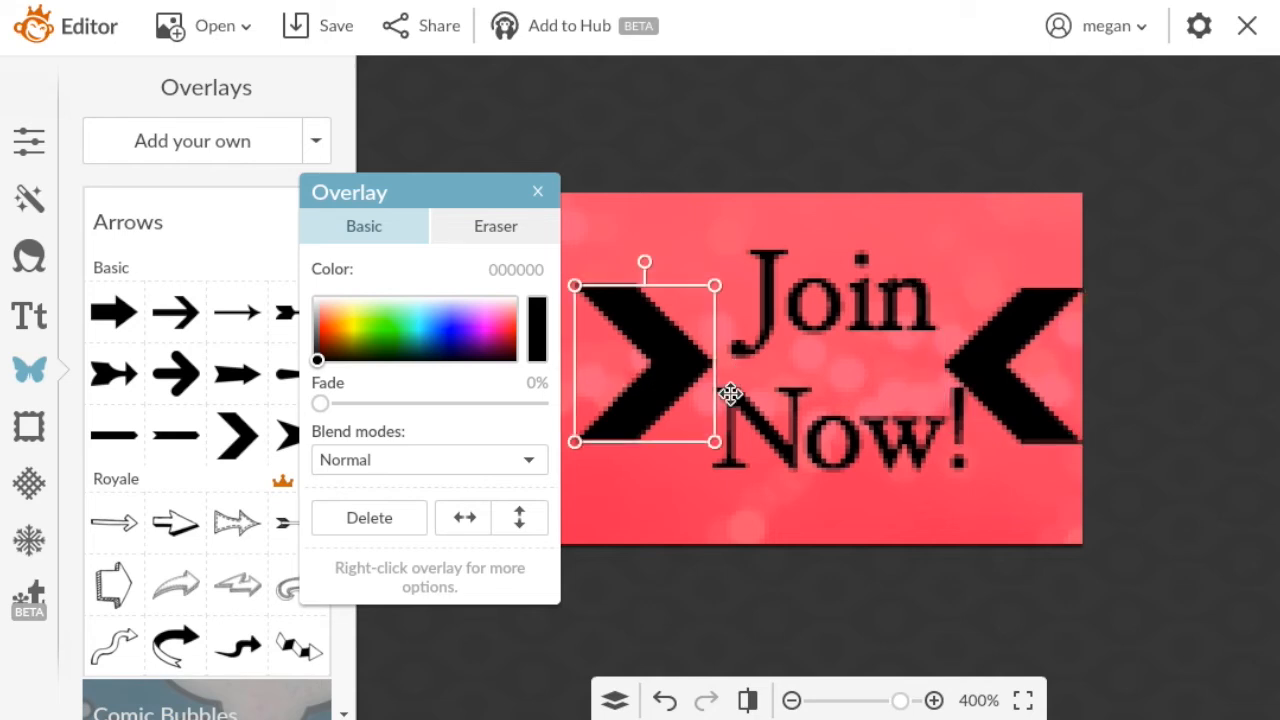
{"action": "key", "text": "Left"}
{"action": "left_click_drag", "start_coordinate": [432, 196], "coordinate": [254, 194]}
{"action": "left_click", "coordinate": [858, 320]}
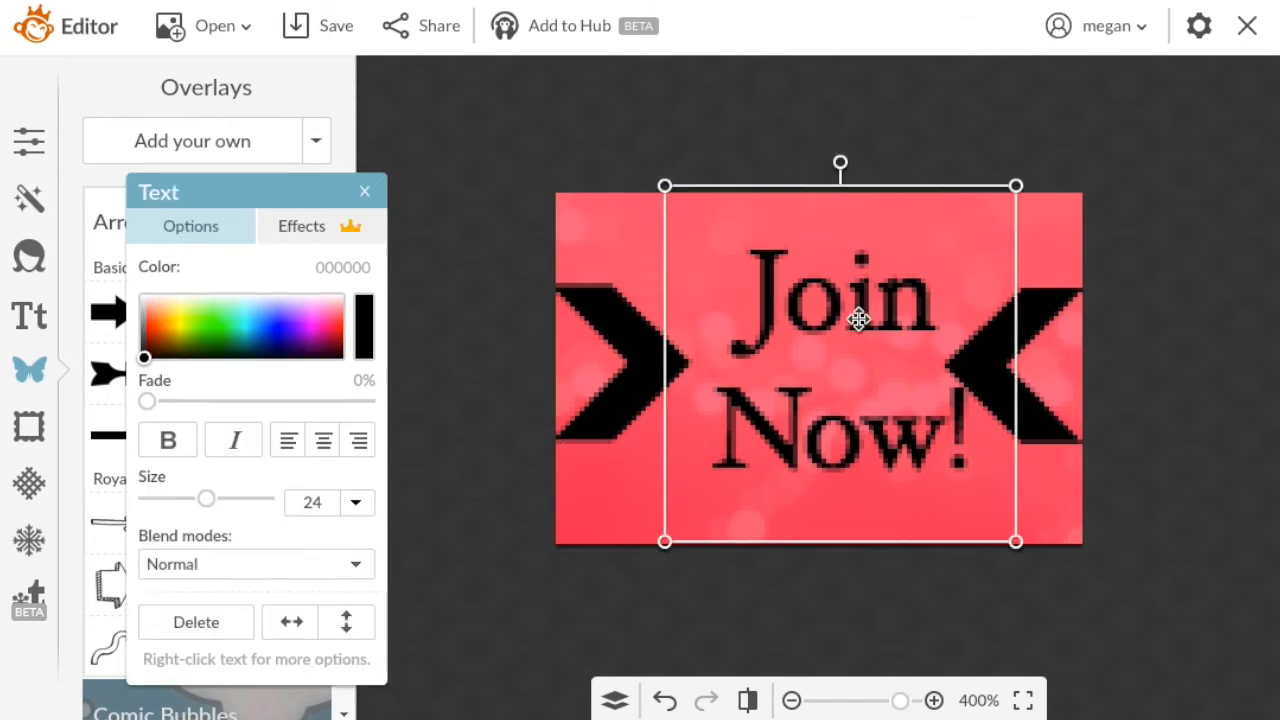
{"action": "key", "text": "Left"}
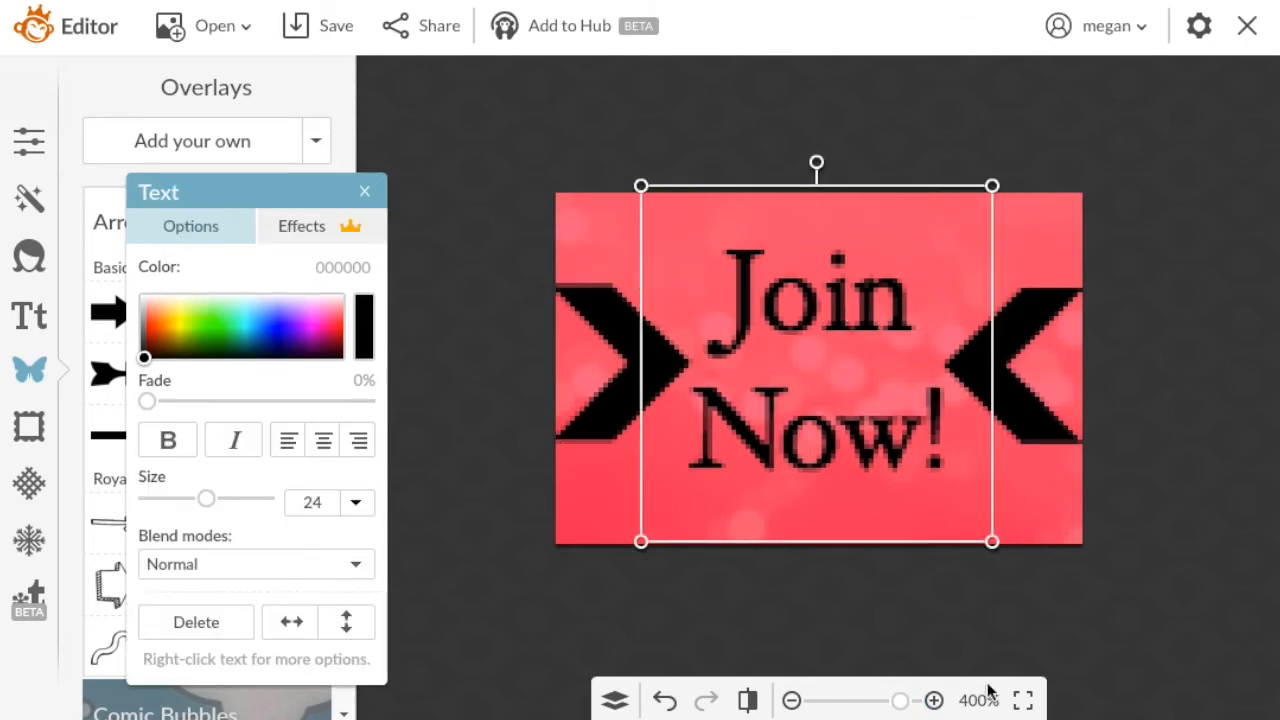
{"action": "left_click", "coordinate": [1087, 576]}
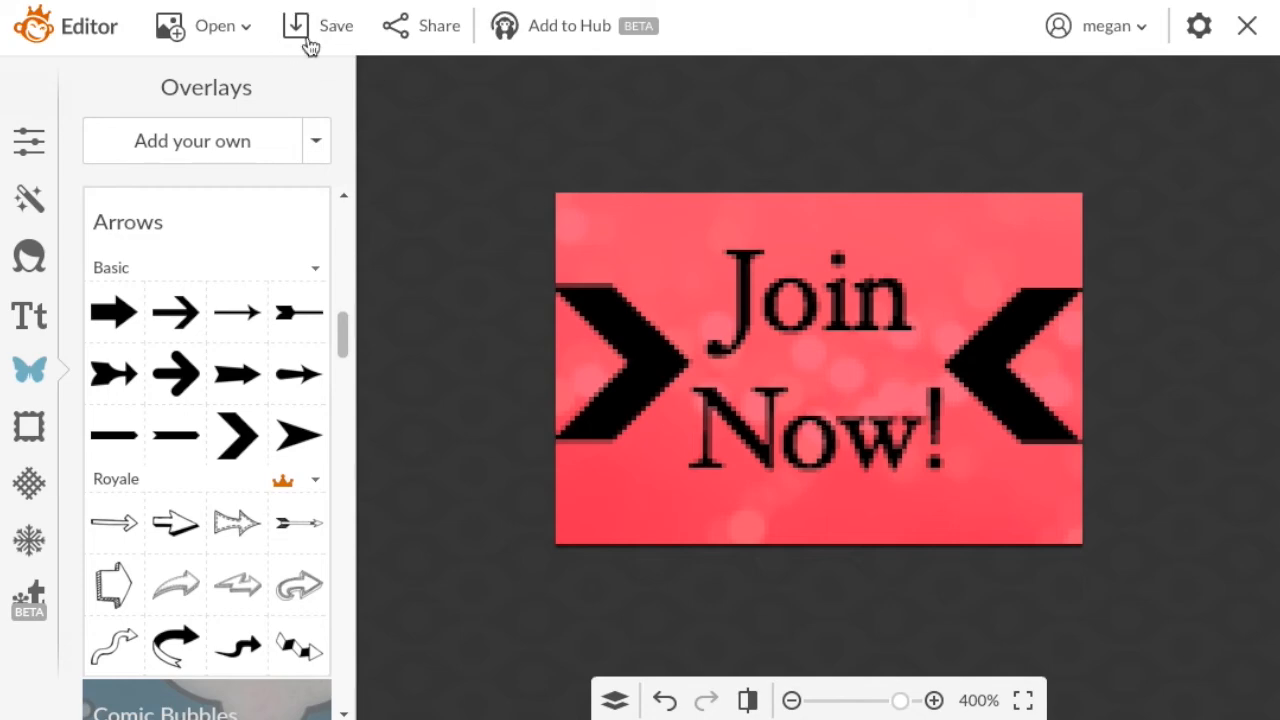
Start saving the design with the file name "Join Now" and the .png format.
{"action": "left_click", "coordinate": [360, 27]}
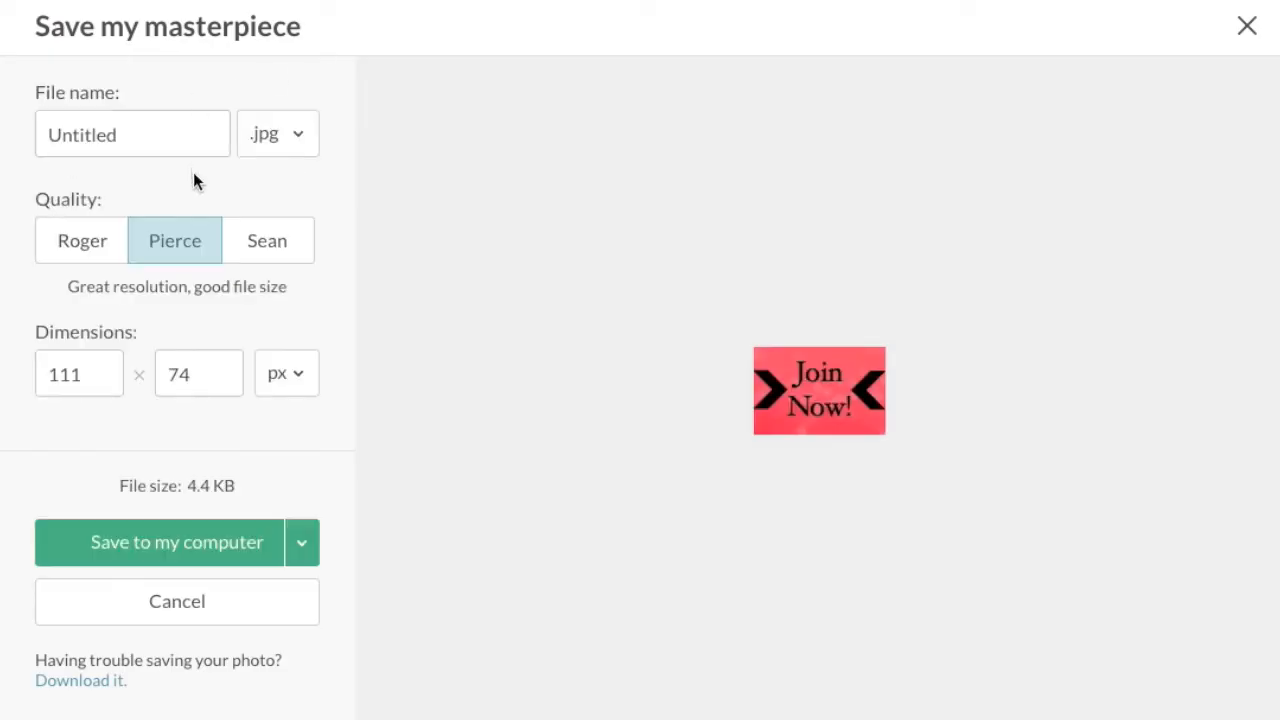
{"action": "double_click", "coordinate": [181, 133]}
{"action": "type", "text": "Join Now"}
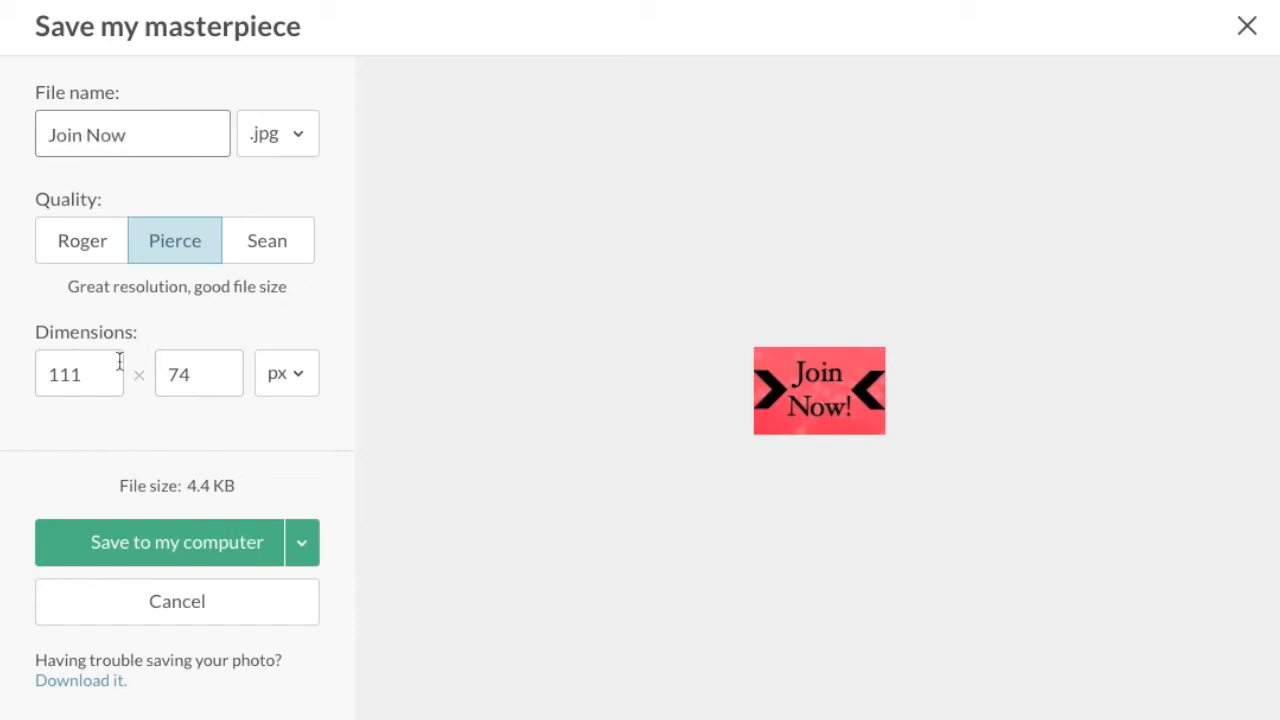
{"action": "left_click", "coordinate": [293, 134]}
{"action": "left_click", "coordinate": [286, 219]}
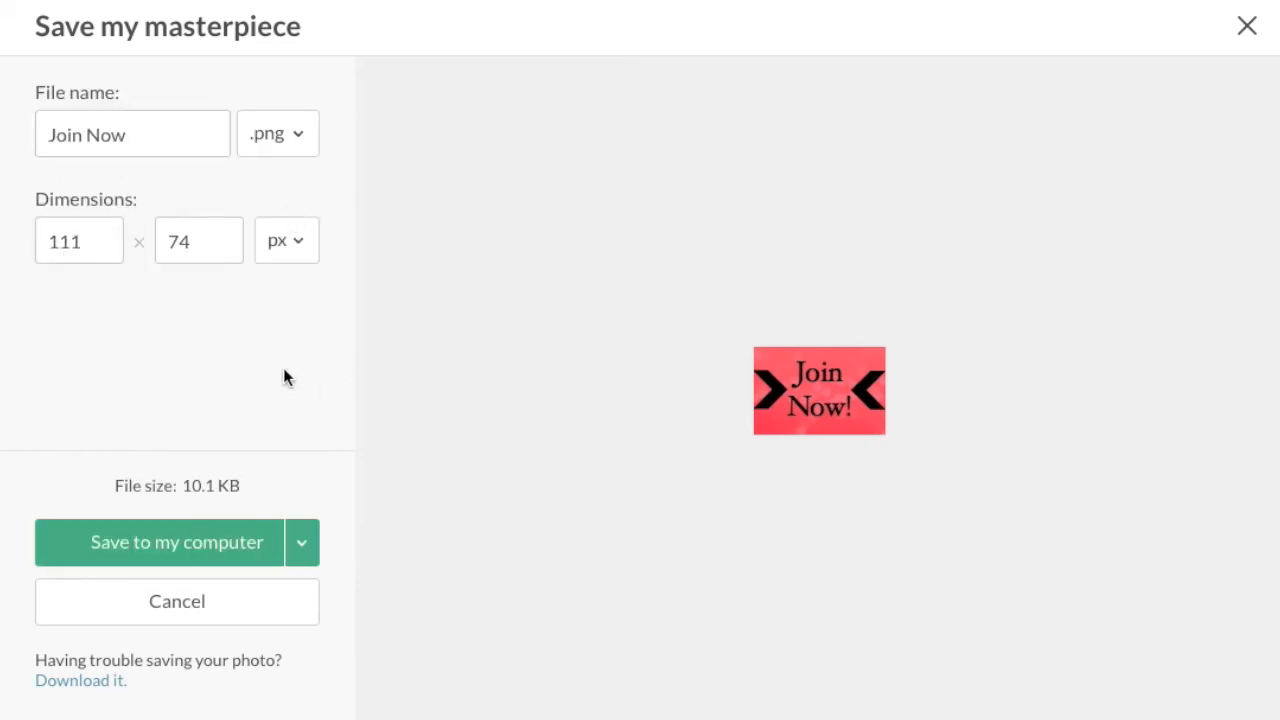
Save the image to the computer's Desktop under the name "A Join Now".
{"action": "left_click", "coordinate": [205, 535]}
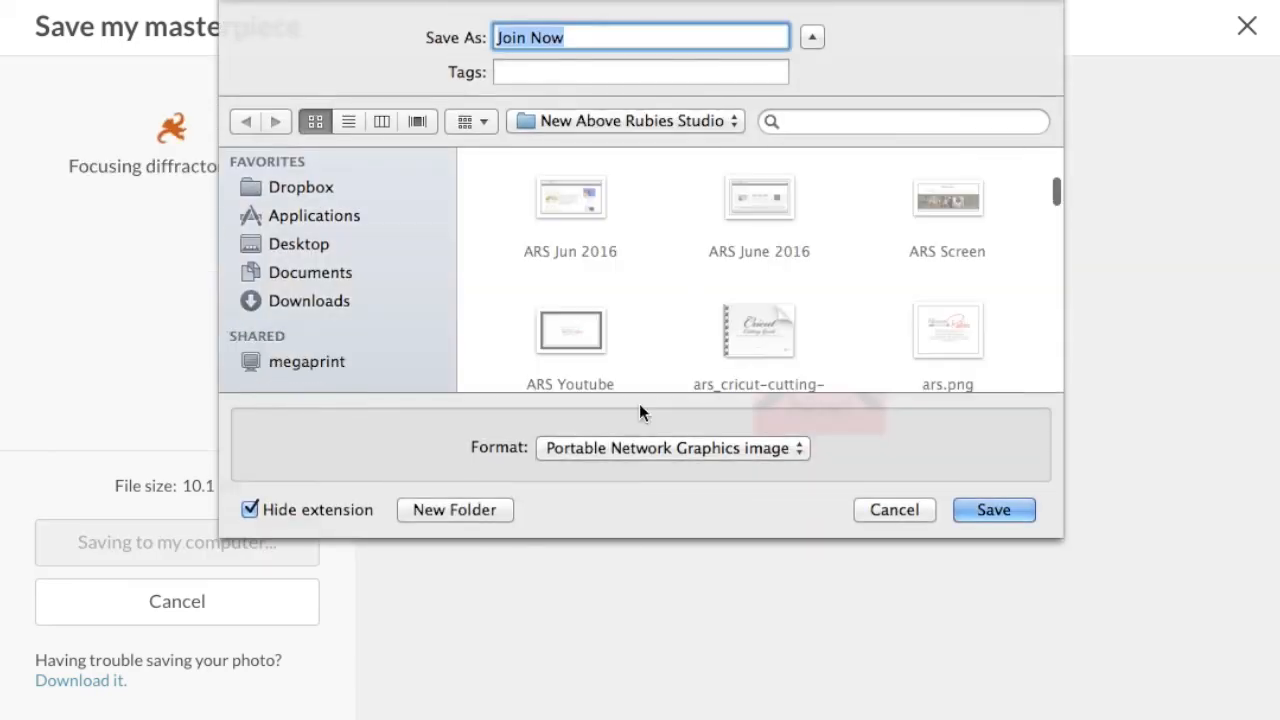
{"action": "left_click", "coordinate": [280, 244]}
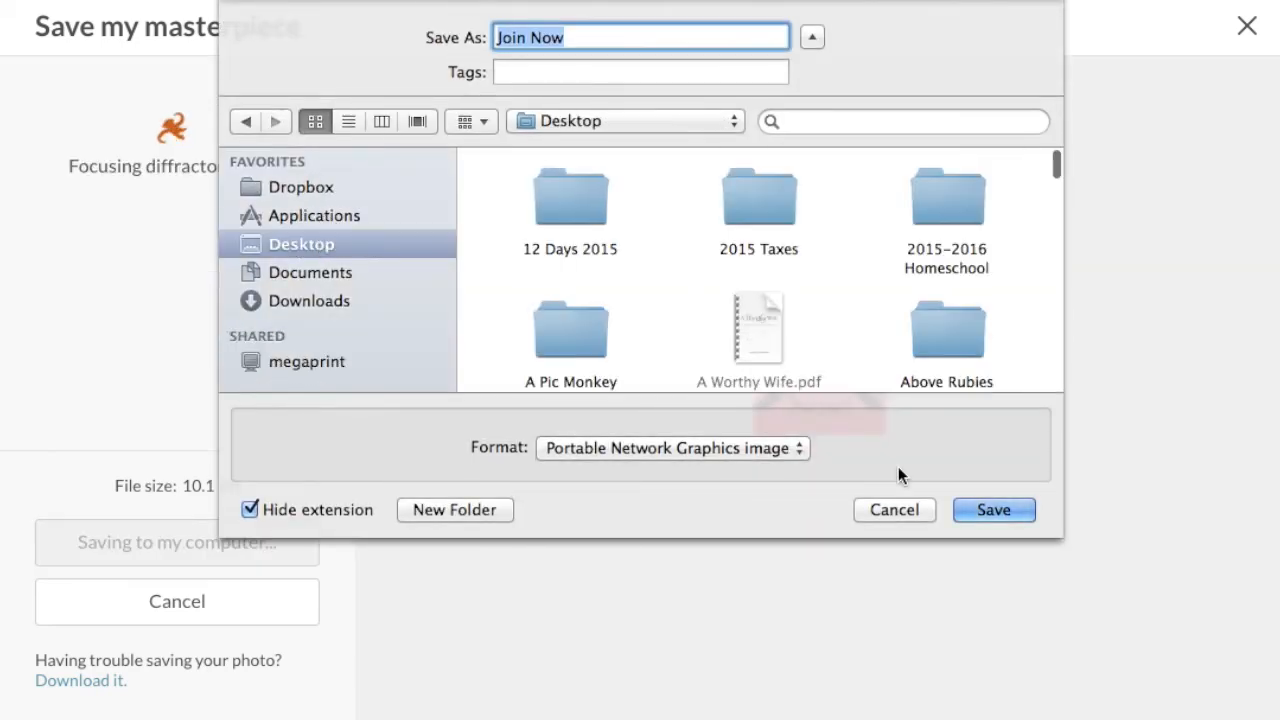
{"action": "left_click", "coordinate": [498, 38]}
{"action": "type", "text": "A"}
{"action": "left_click", "coordinate": [967, 515]}
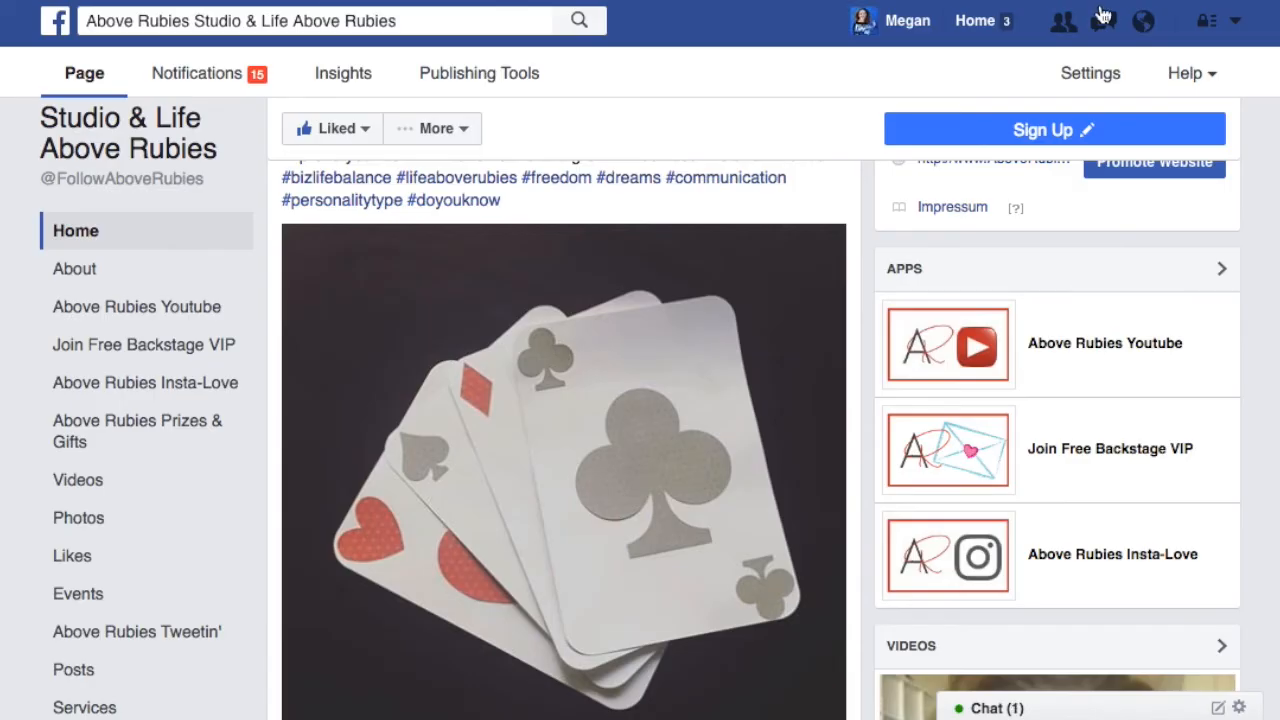
On the Facebook page, open the custom tab image upload page for the Tweet Feed for Pages app.
{"action": "left_click", "coordinate": [1090, 75]}
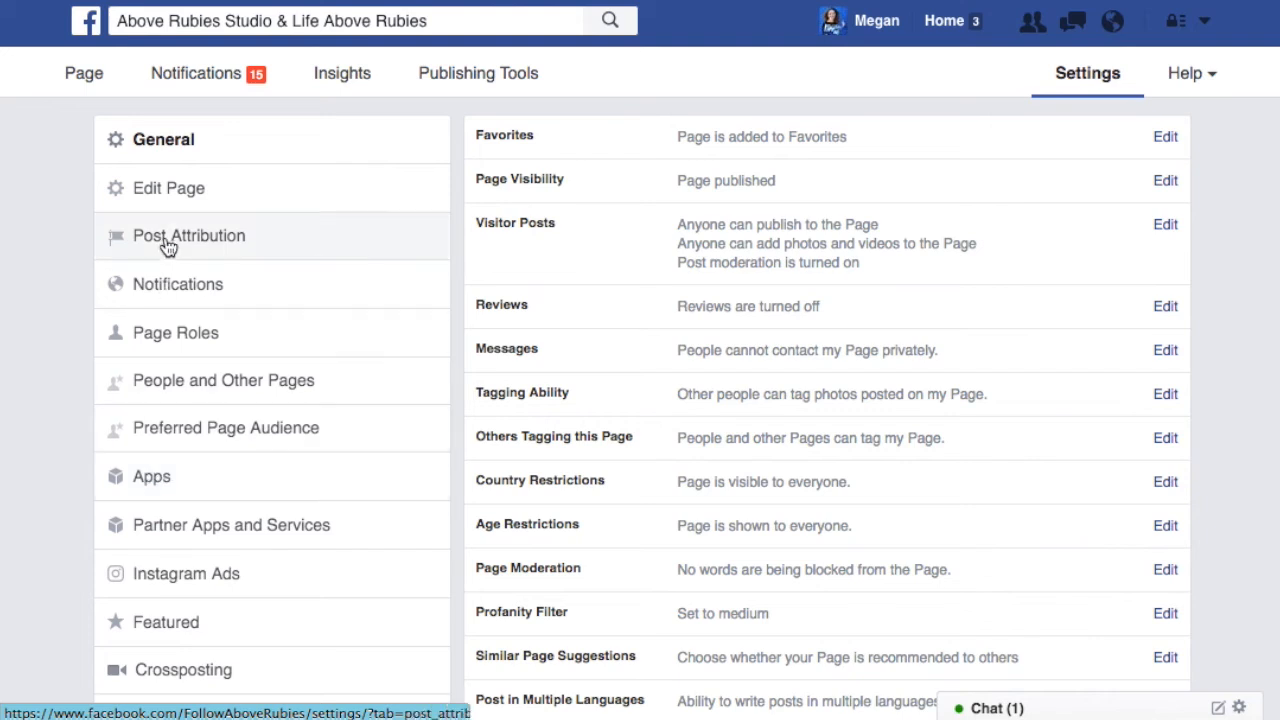
{"action": "left_click", "coordinate": [150, 480]}
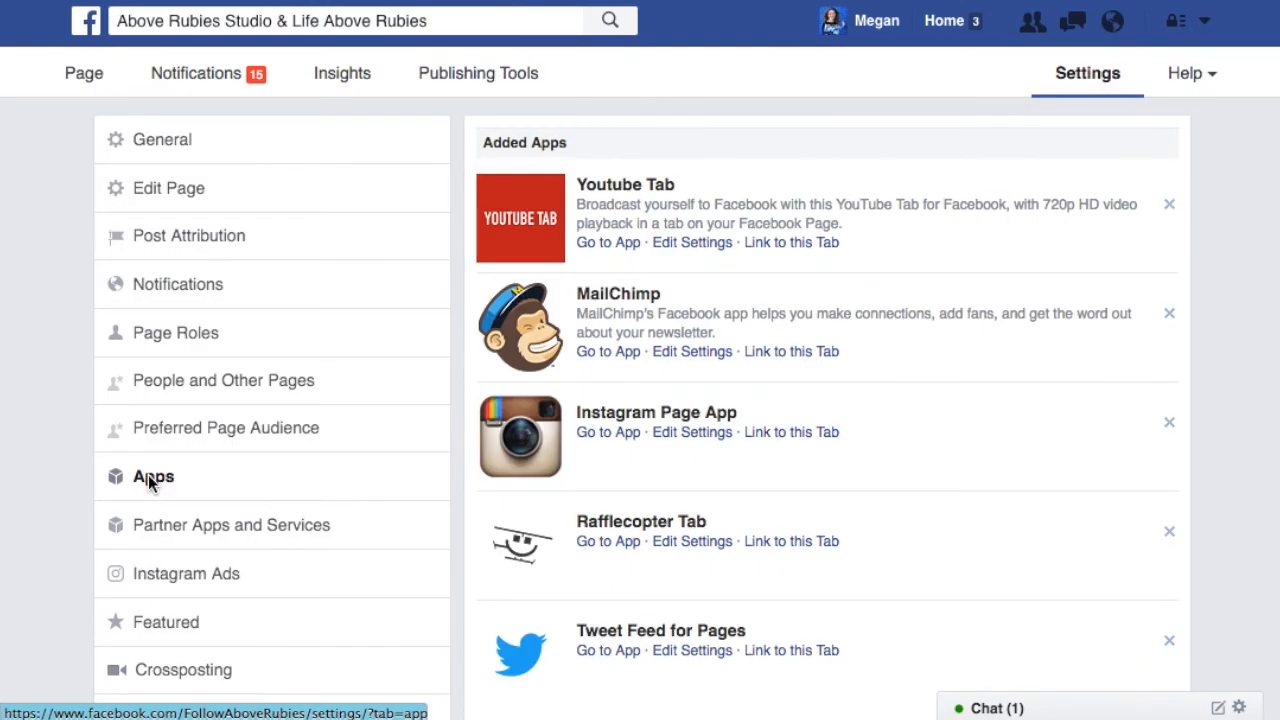
{"action": "scroll", "coordinate": [822, 461], "scroll_direction": "down", "scroll_amount": 3}
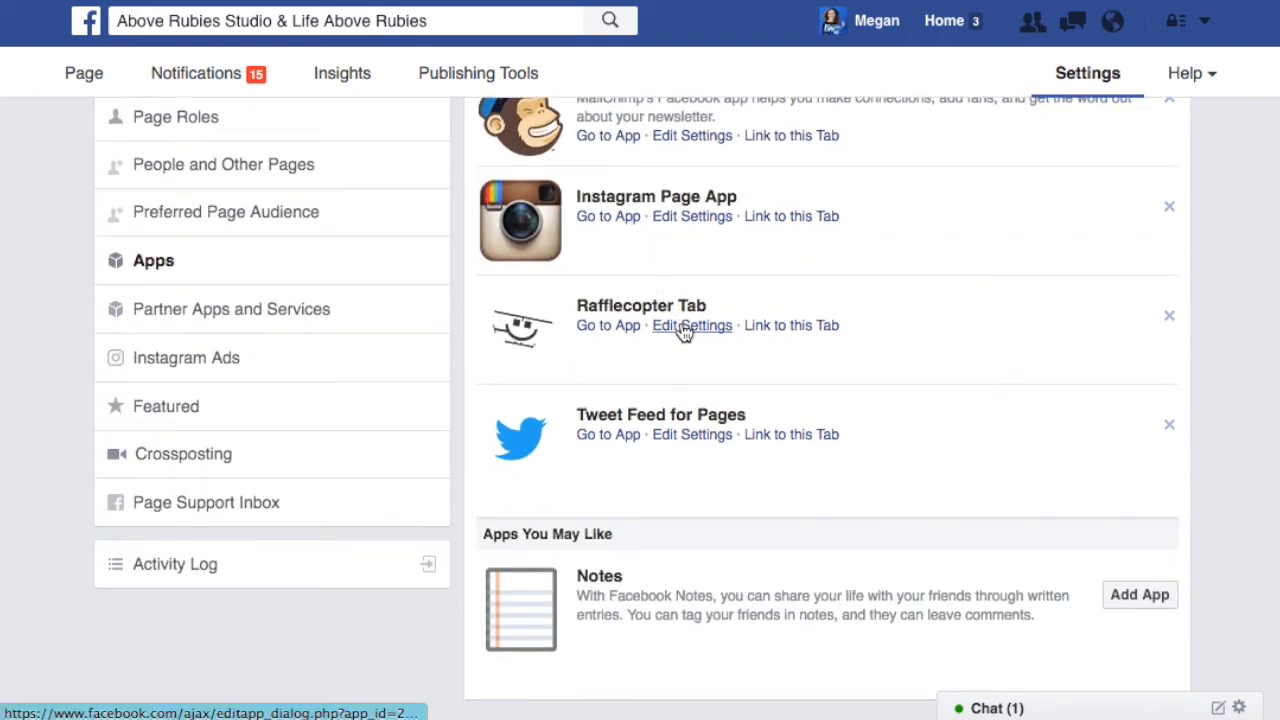
{"action": "left_click", "coordinate": [692, 437]}
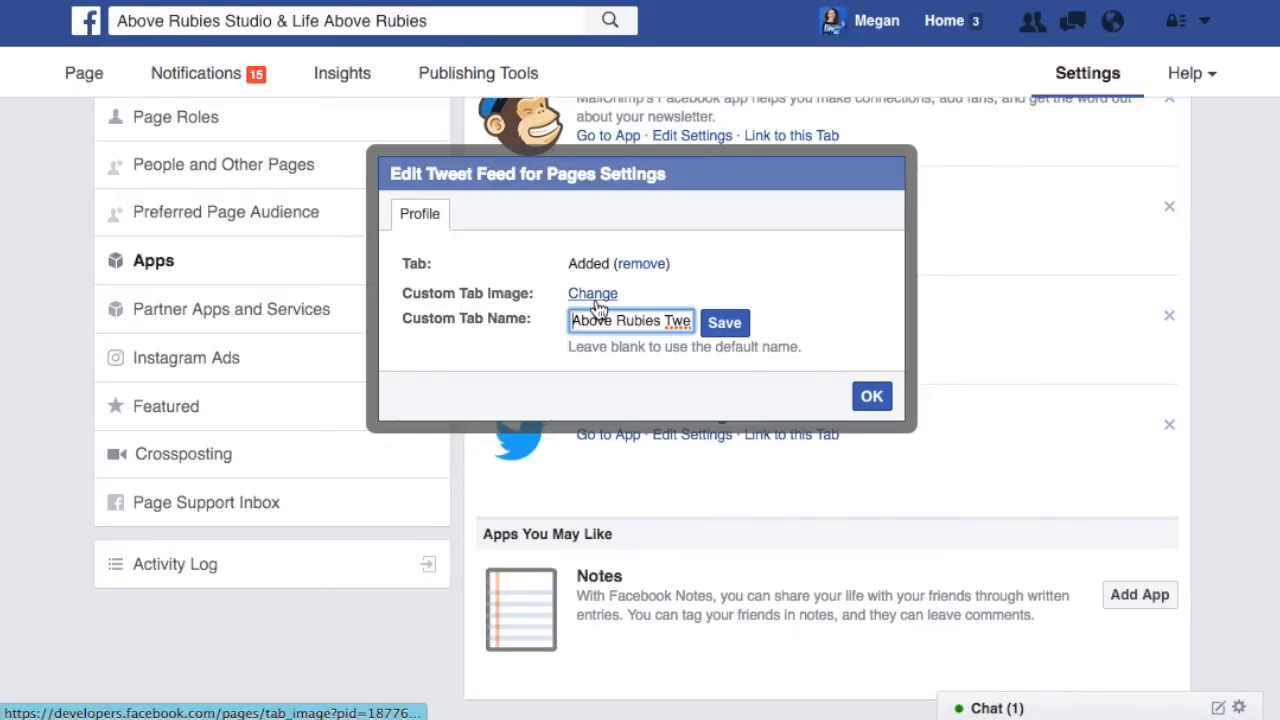
{"action": "left_click", "coordinate": [593, 294]}
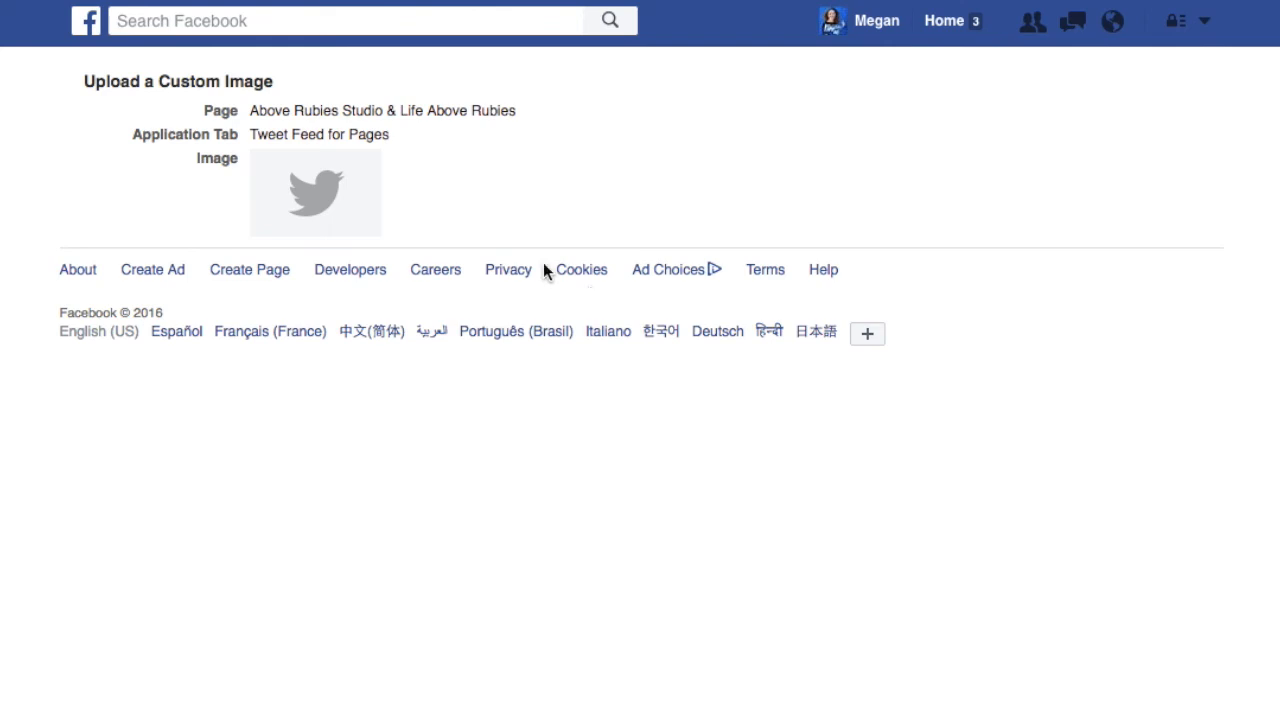
Upload "A Join Now.png" from the Desktop as the custom image of the Tweet Feed for Pages tab.
{"action": "mouse_move", "coordinate": [360, 183]}
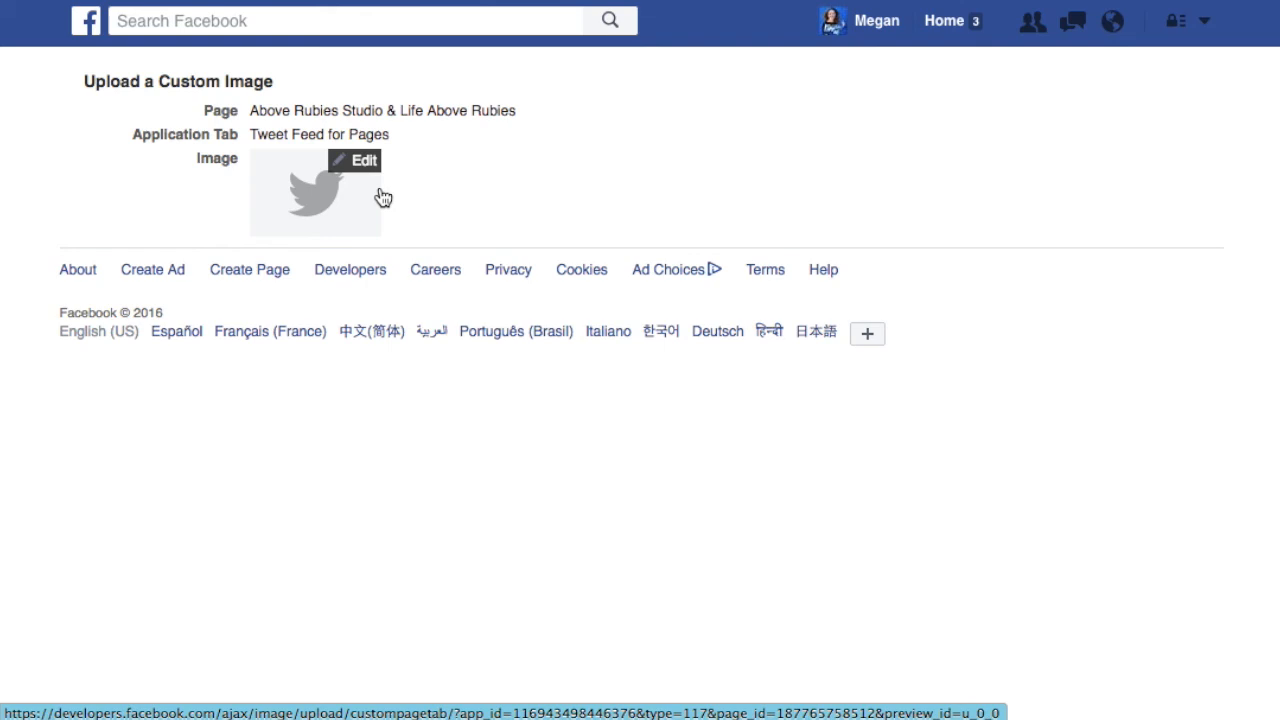
{"action": "left_click", "coordinate": [360, 163]}
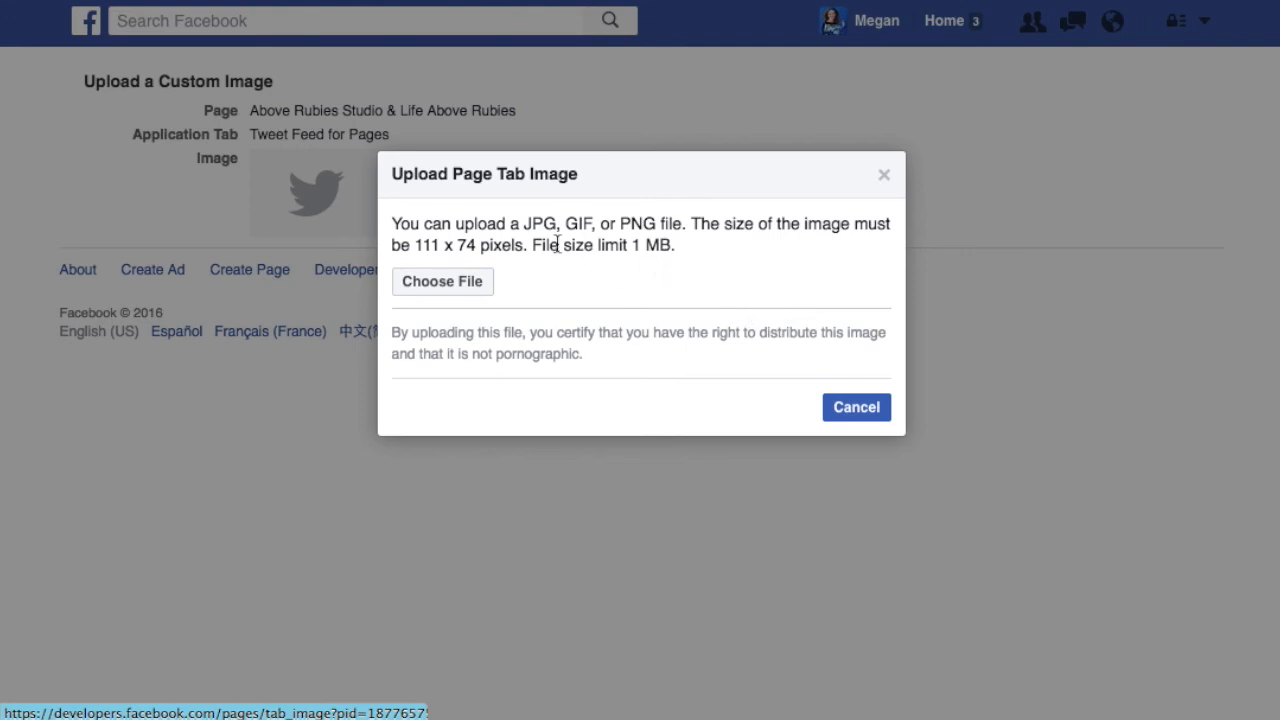
{"action": "left_click", "coordinate": [461, 290]}
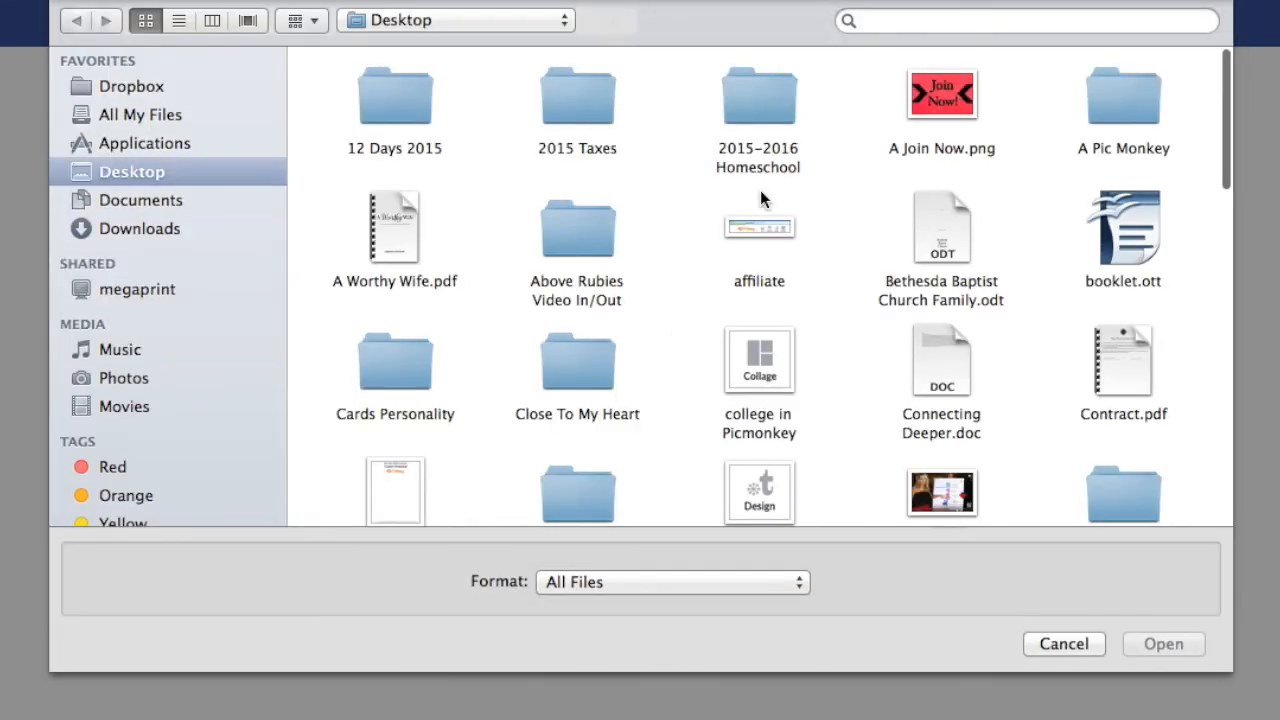
{"action": "left_click", "coordinate": [930, 100]}
{"action": "left_click", "coordinate": [1164, 644]}
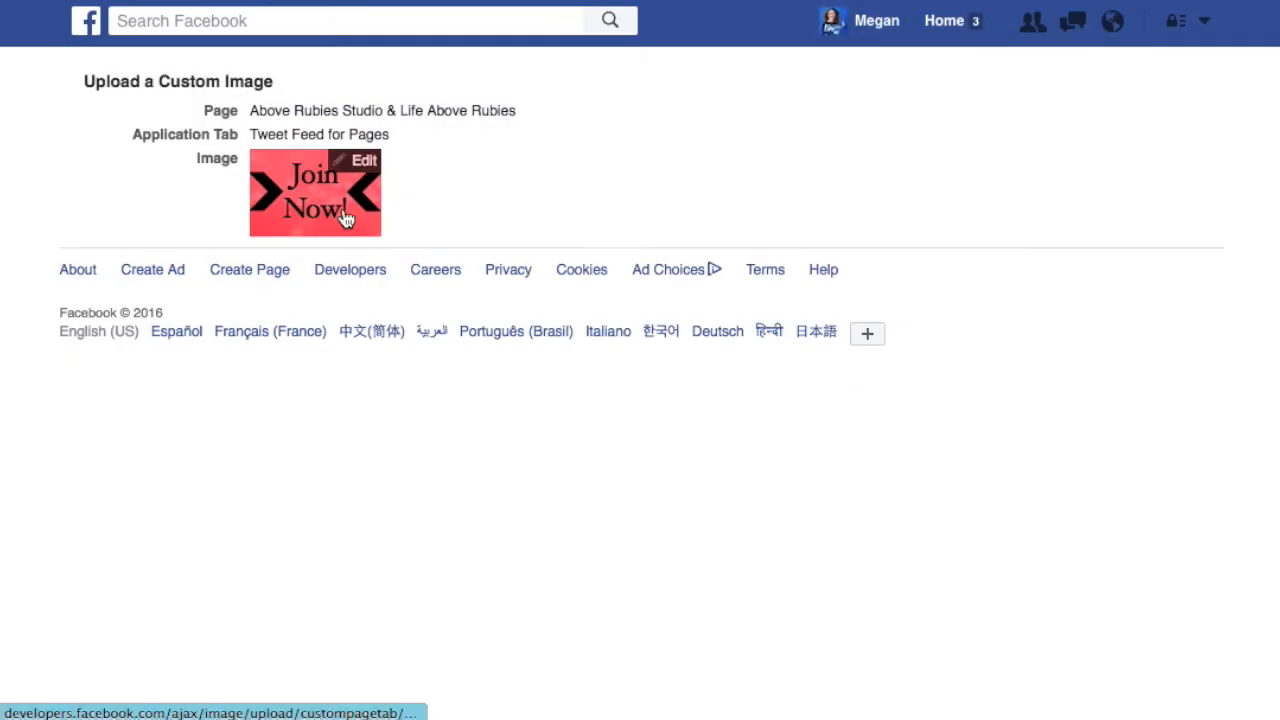
Delete the uploaded custom image from the Tweet Feed for Pages tab.
{"action": "left_click", "coordinate": [361, 163]}
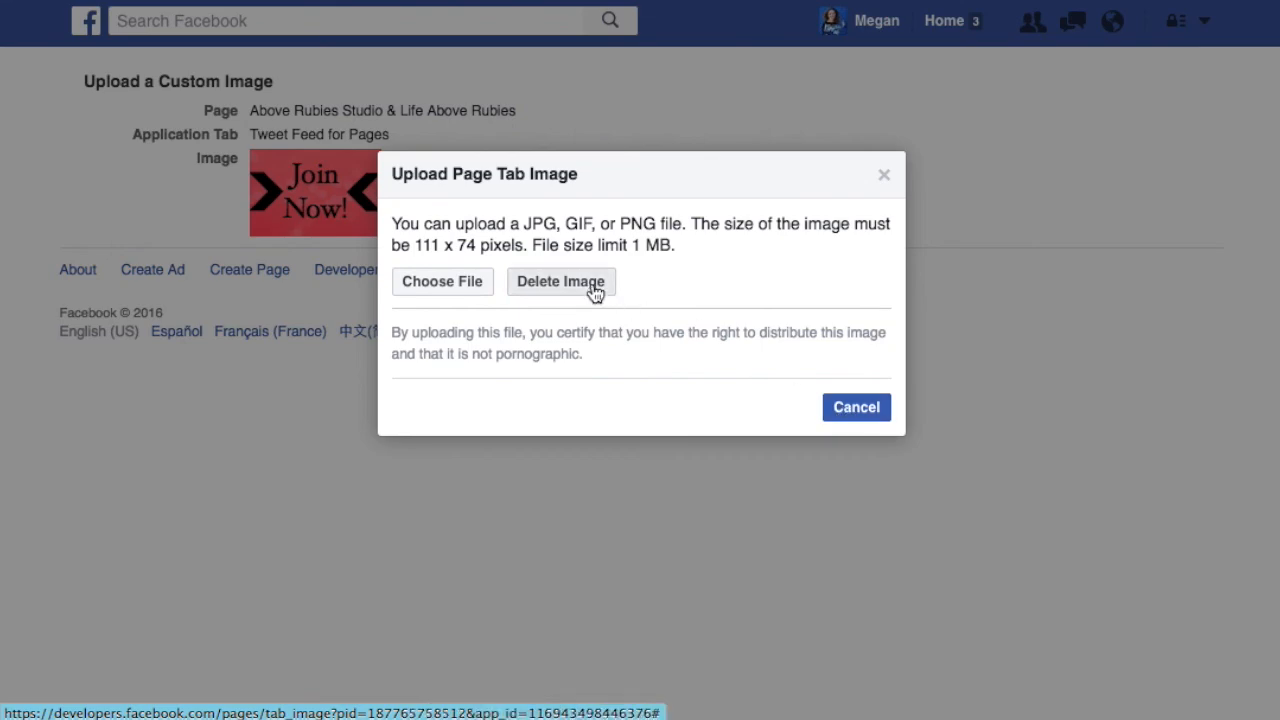
{"action": "left_click", "coordinate": [592, 284]}
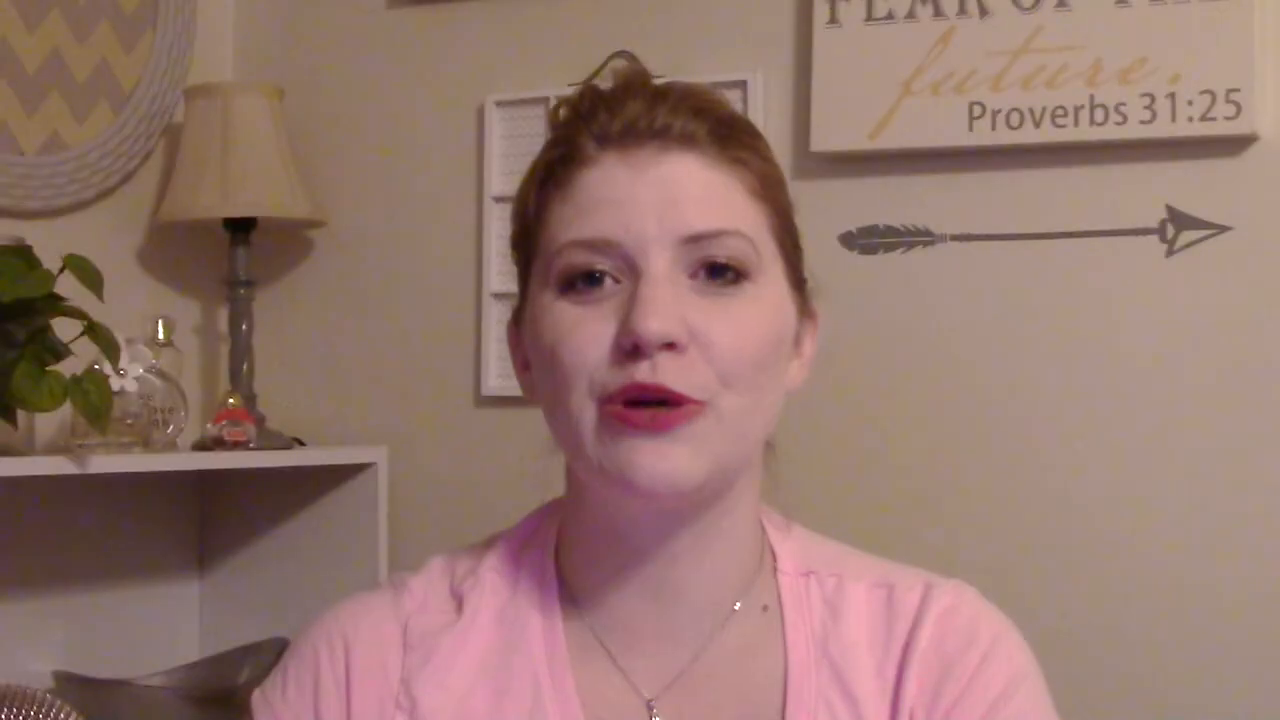